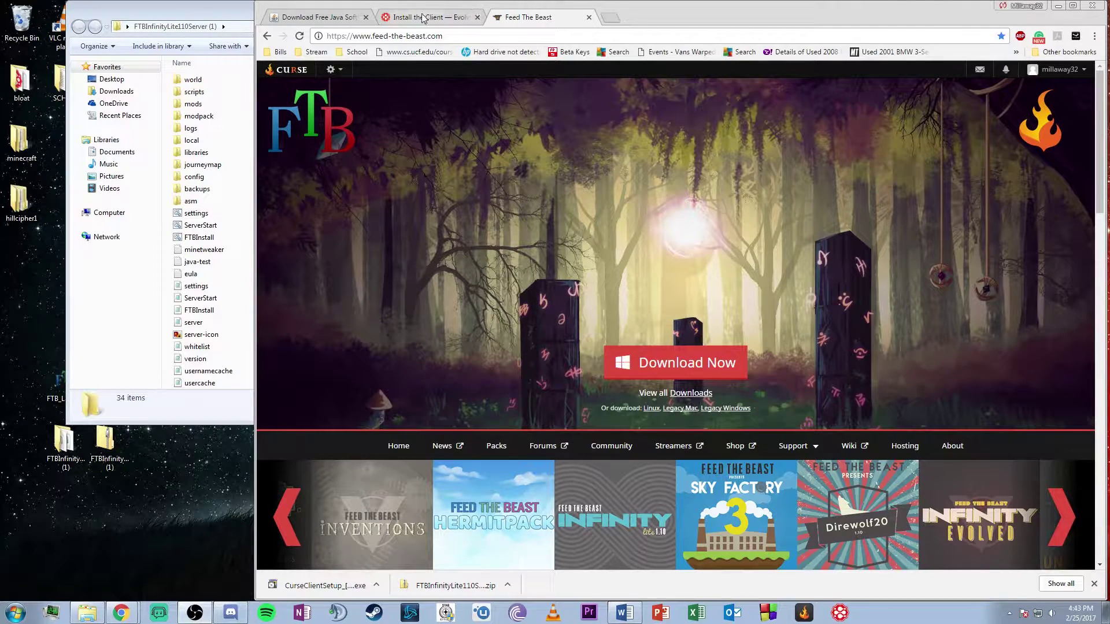
Check the Java download page, then download the Evolve client from its install page and run its setup file
click(309, 18)
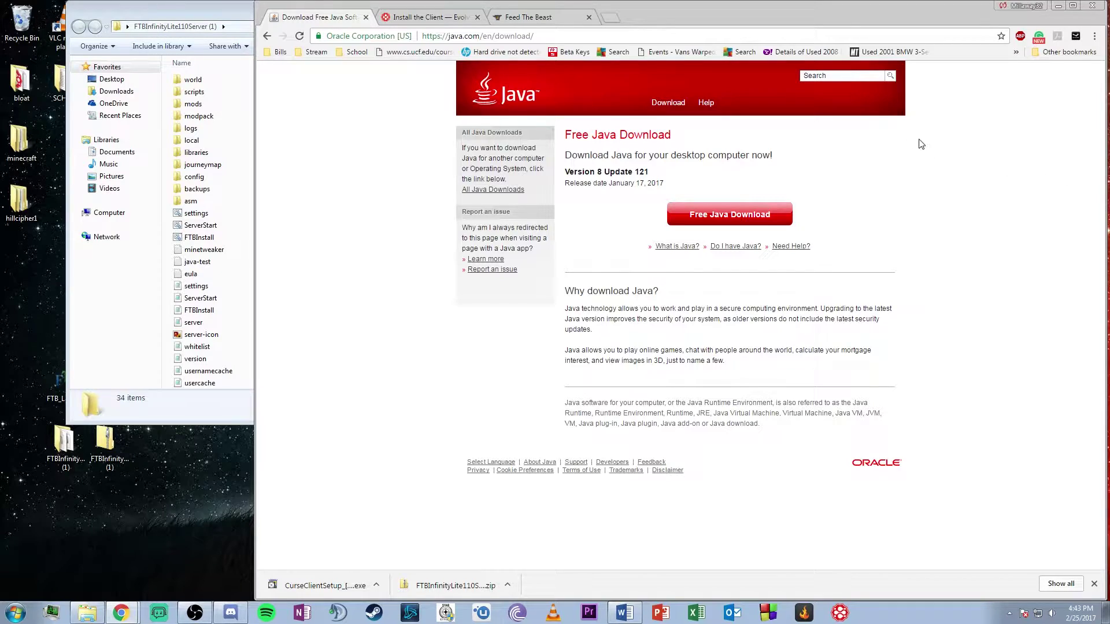
click(428, 18)
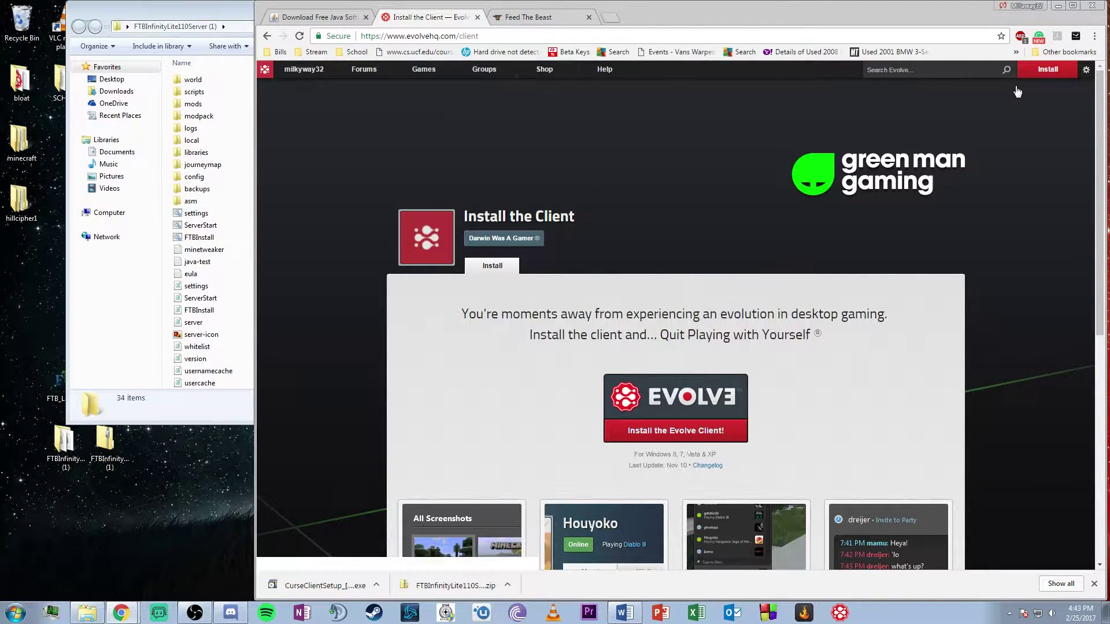
click(1038, 77)
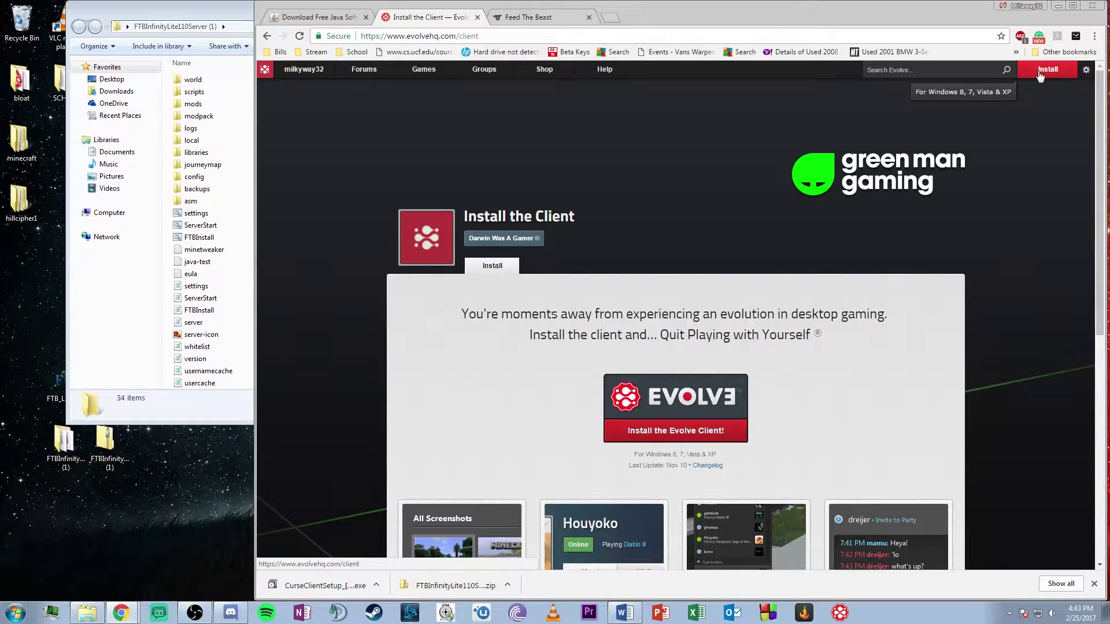
click(665, 440)
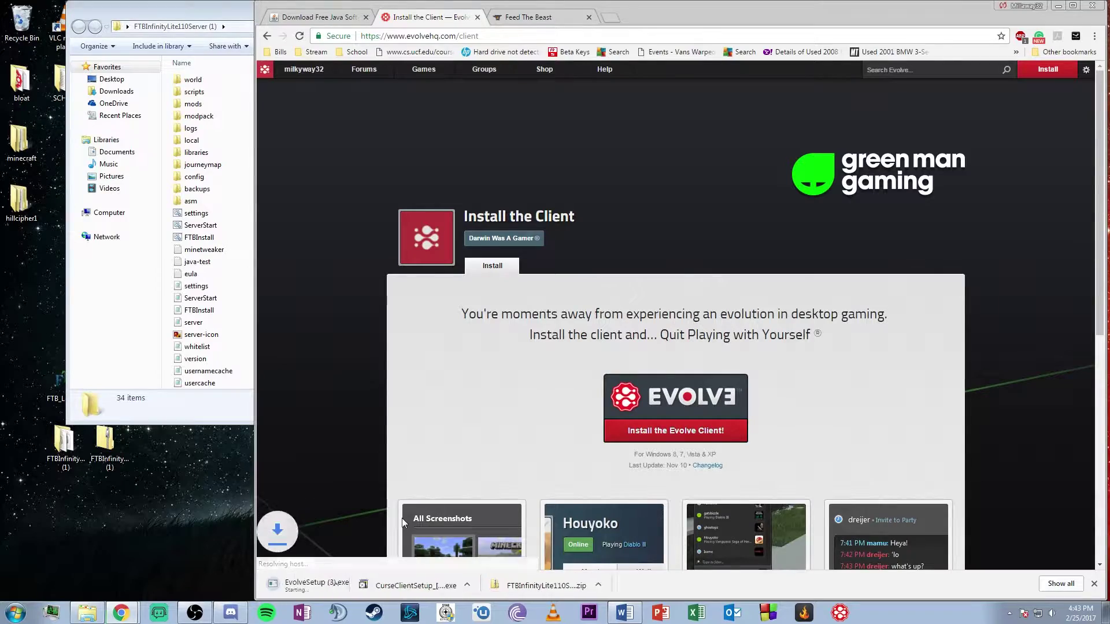
click(327, 582)
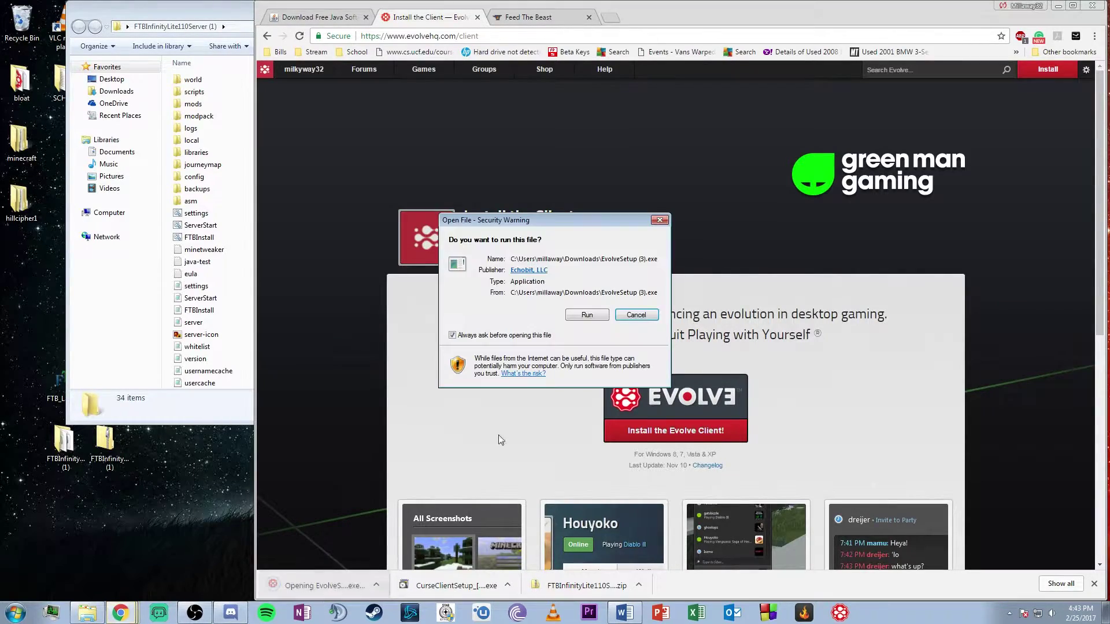
click(585, 315)
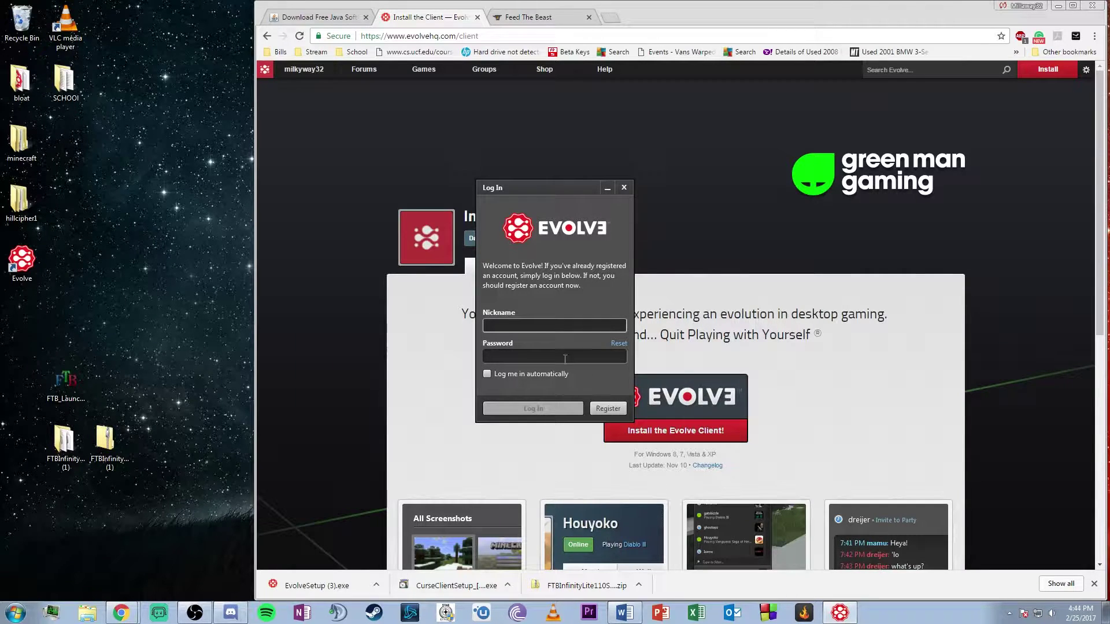
Log in to Evolve with the account nickname and password, enabling automatic login
text(kyway32)
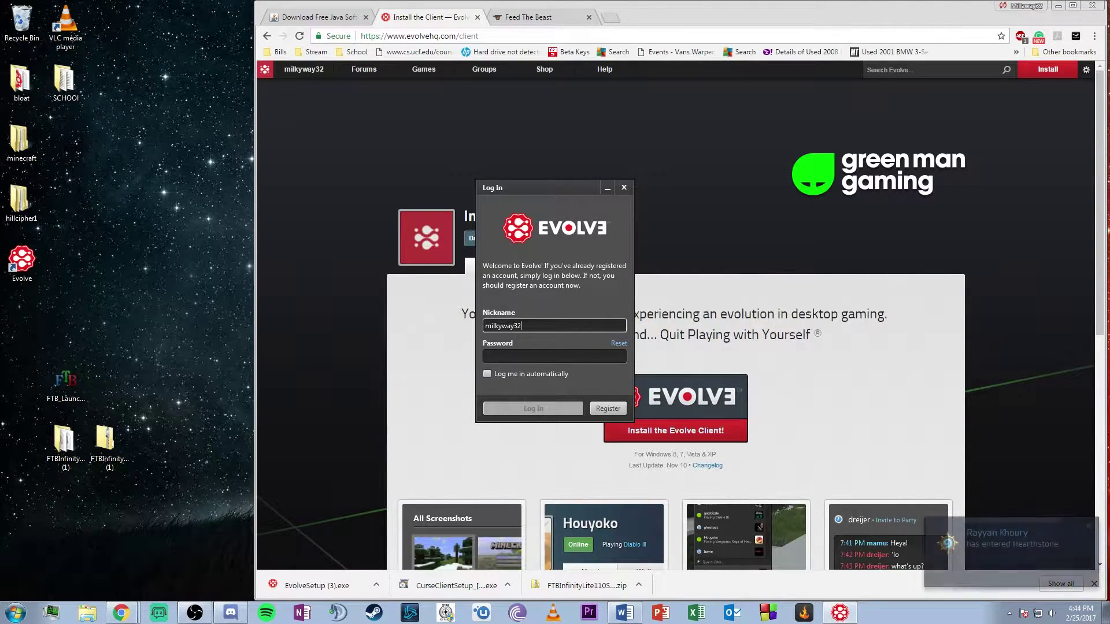
key(Tab)
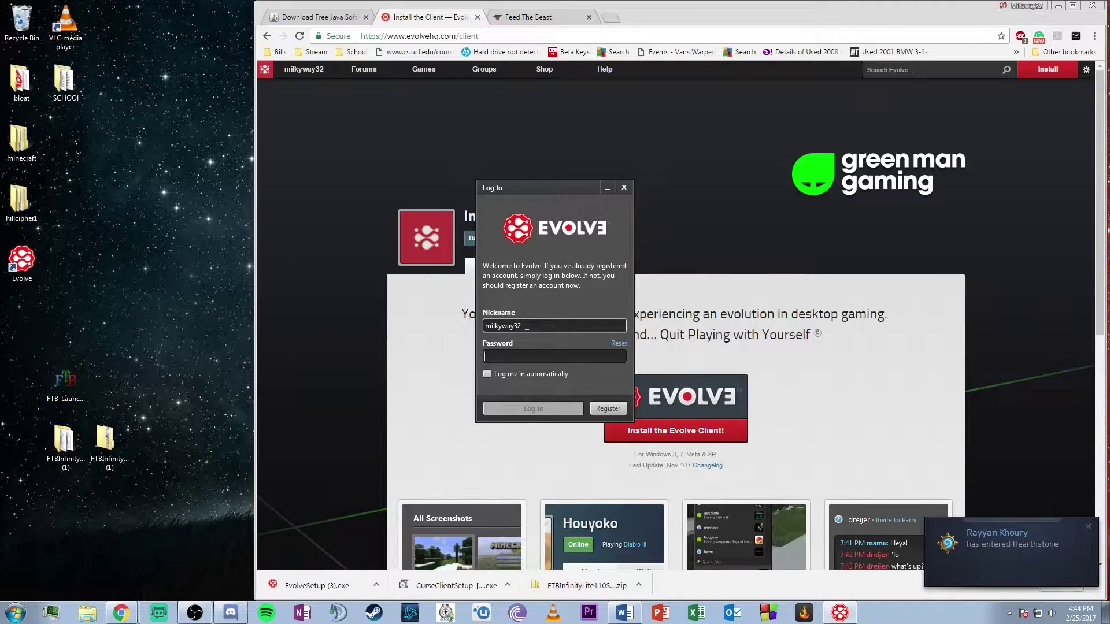
text(********)
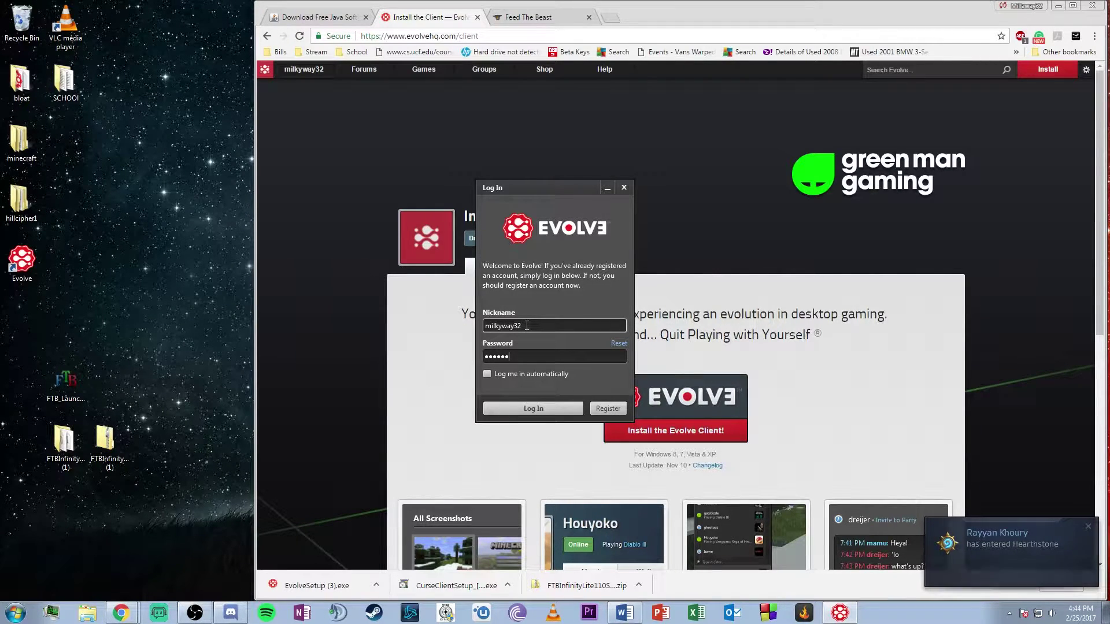
click(501, 375)
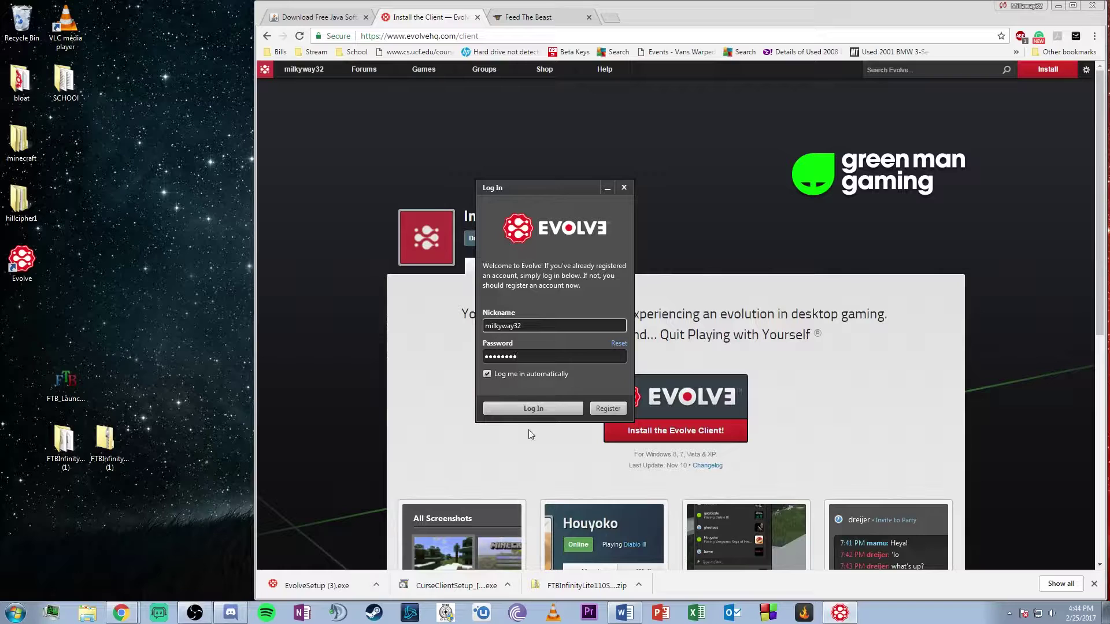
click(533, 408)
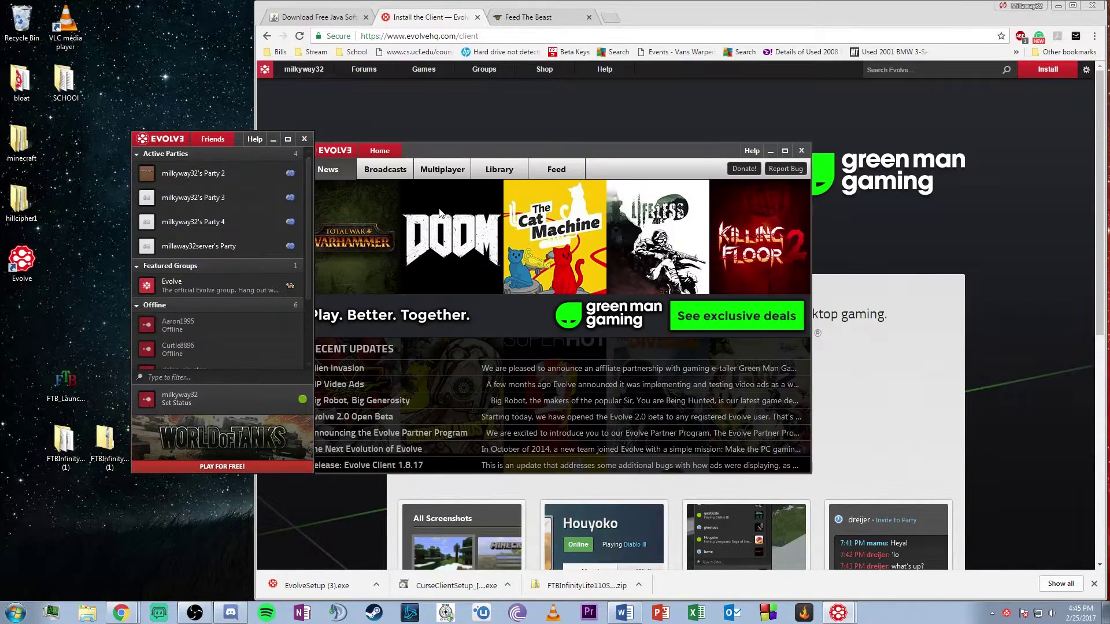
Create an Evolve party and install the Evolve network adapter
click(171, 140)
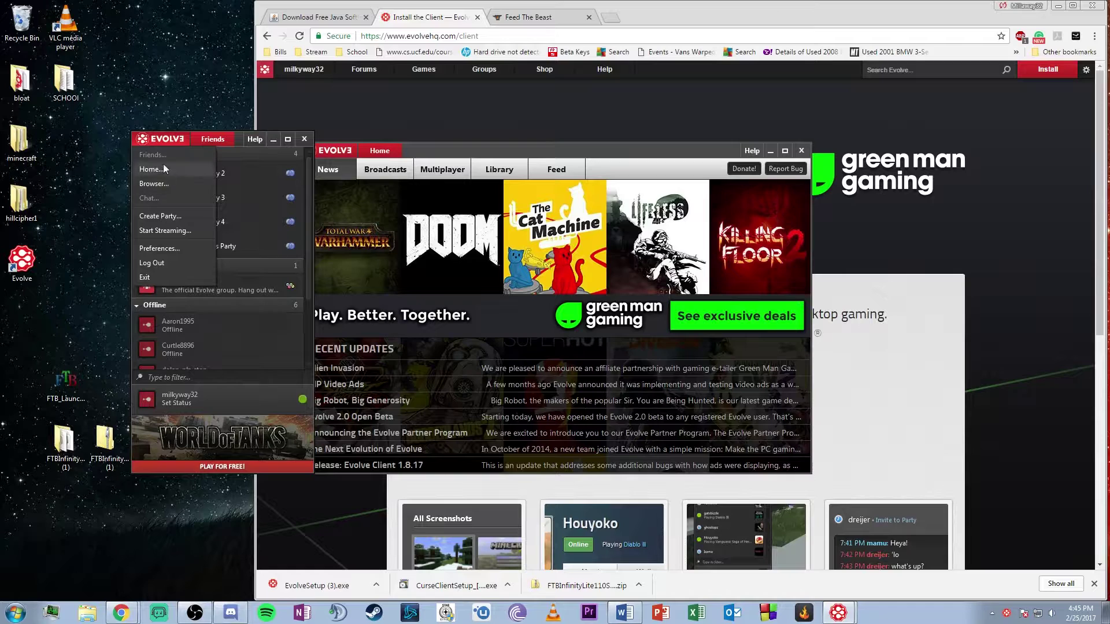
click(166, 217)
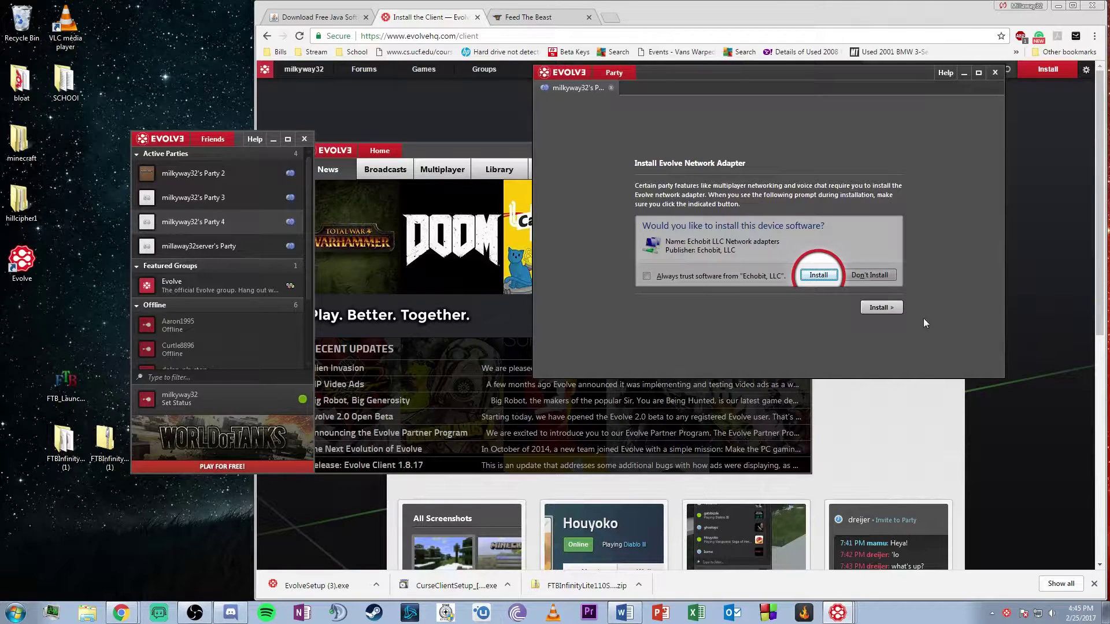
click(896, 308)
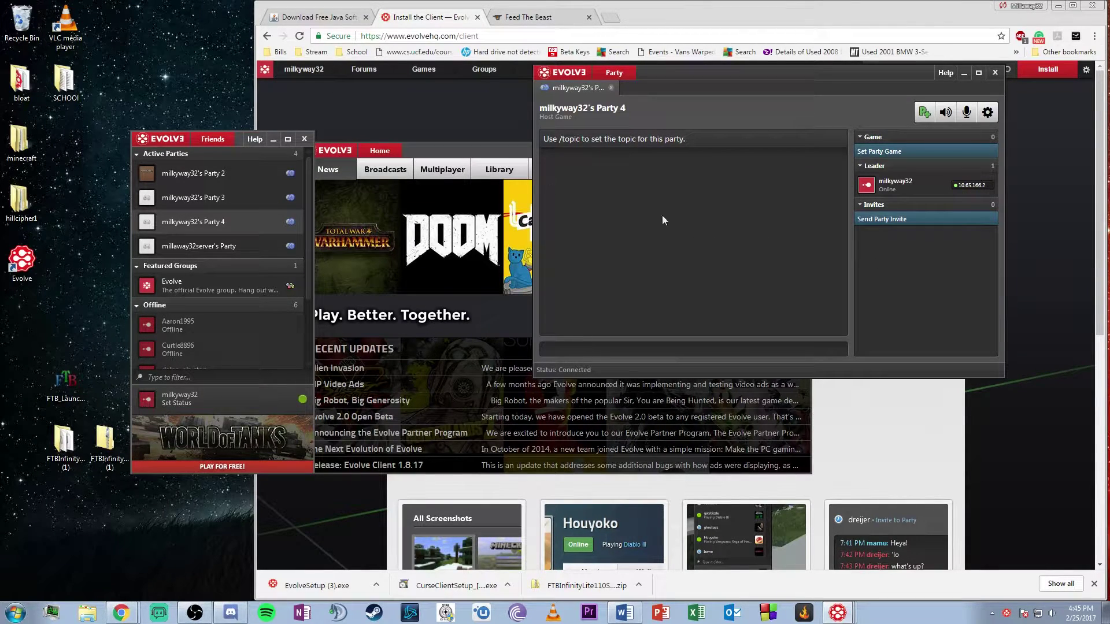
View the player invitation options and recruit link for the party, and close them without inviting anyone
click(900, 219)
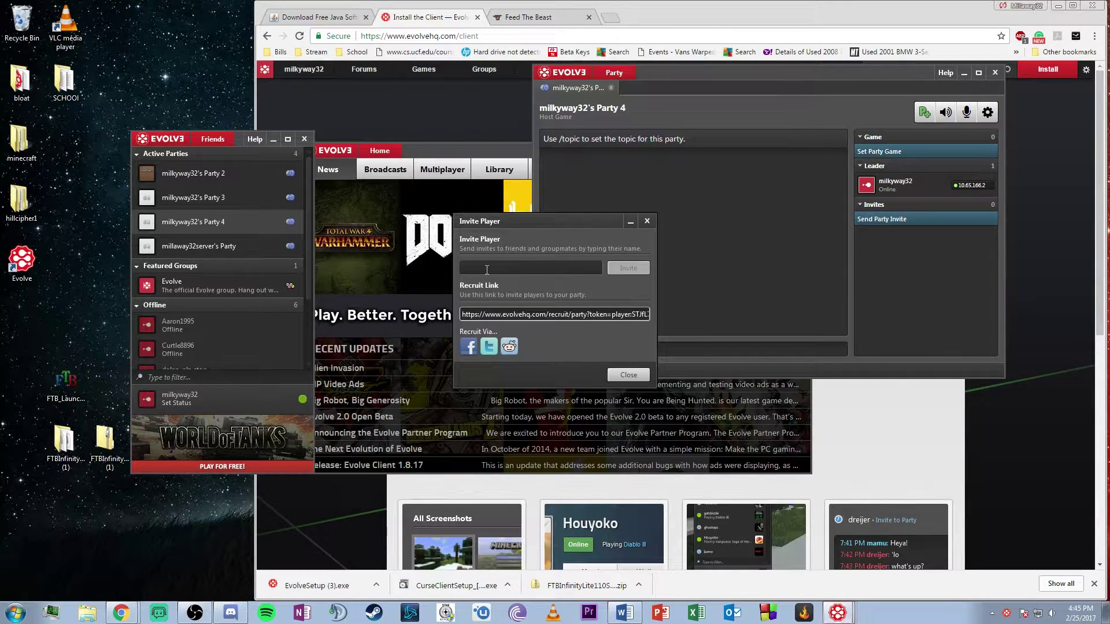
click(647, 222)
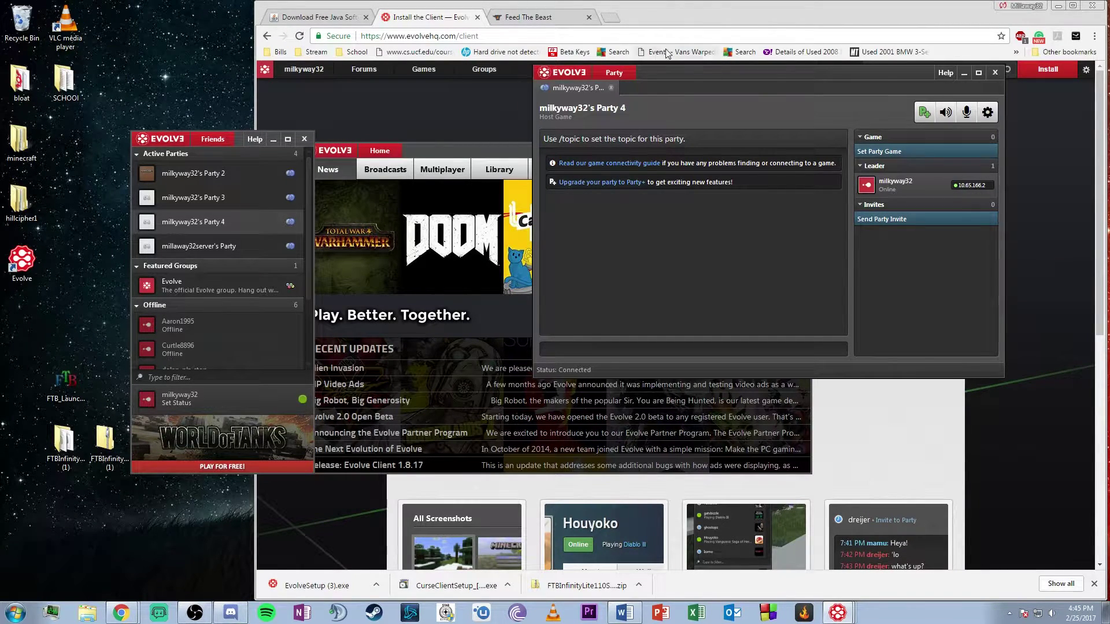
Move the party window aside and bring the Feed The Beast website into view in the browser
drag(935, 73, 374, 84)
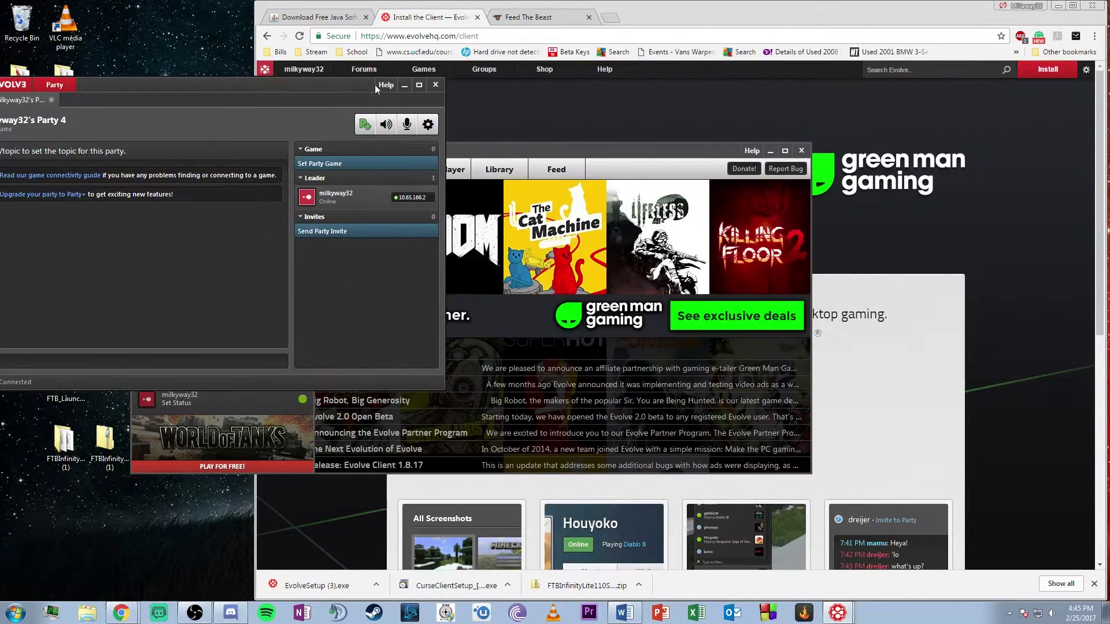
click(676, 16)
click(563, 18)
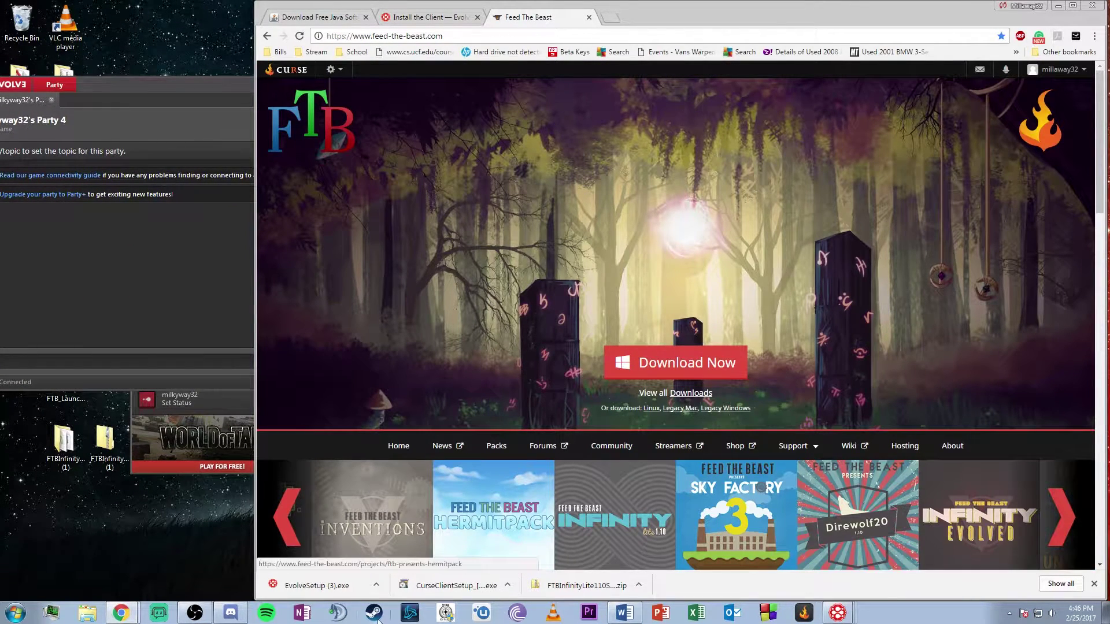
Run the FTB launcher from the desktop, view the FTB Infinity Lite 1.10 modpack, and close the launcher
drag(184, 84, 439, 93)
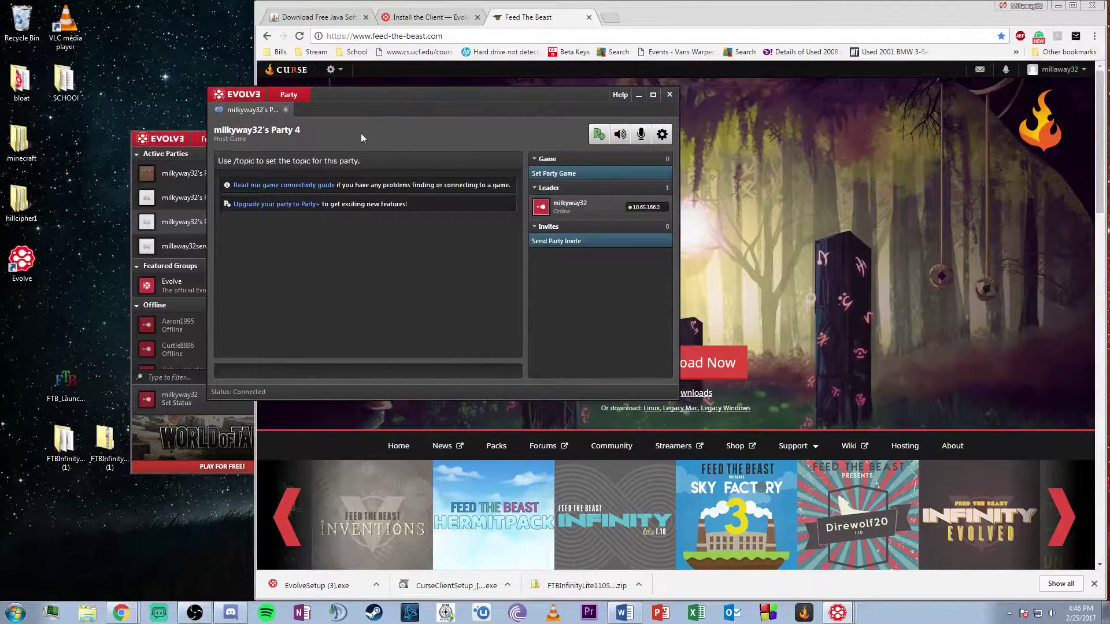
double_click(67, 378)
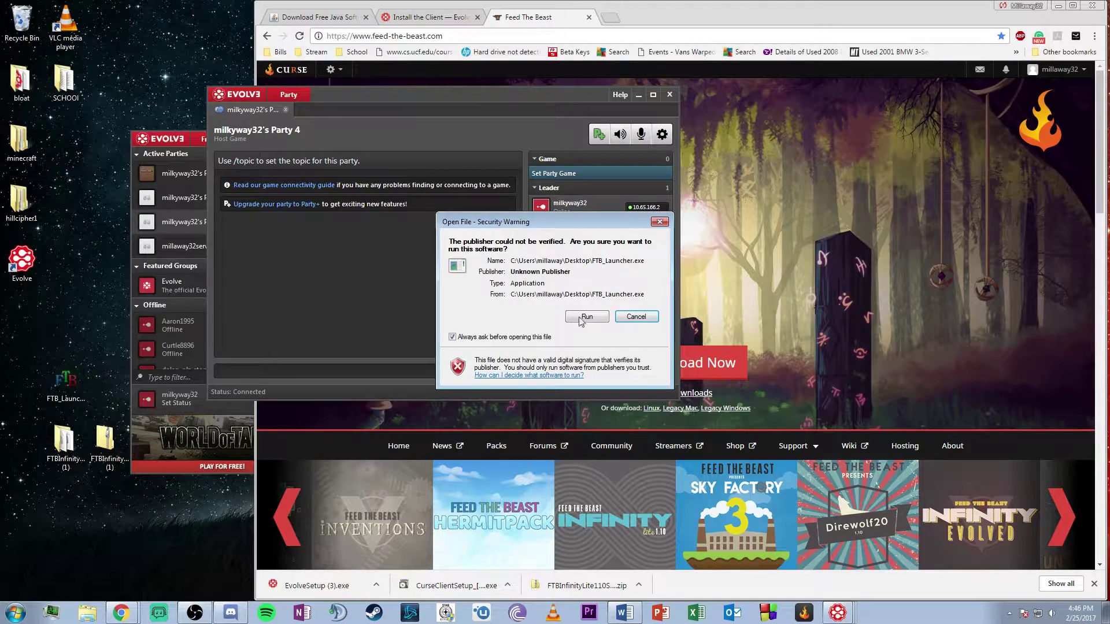
click(582, 317)
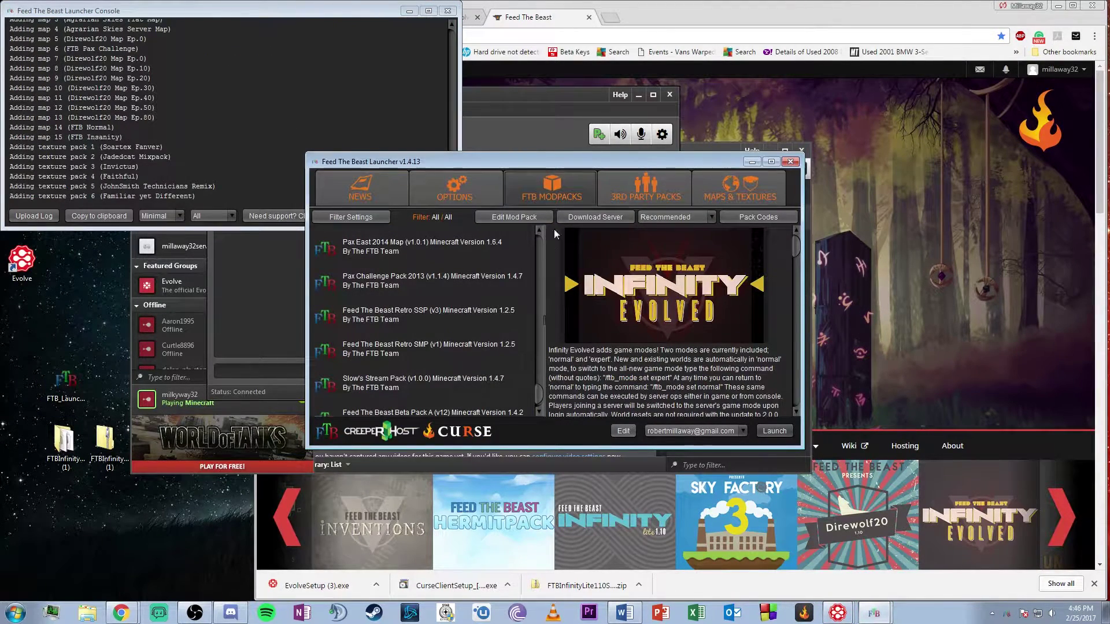
scroll(537, 313, down, 5)
scroll(539, 314, up, 6)
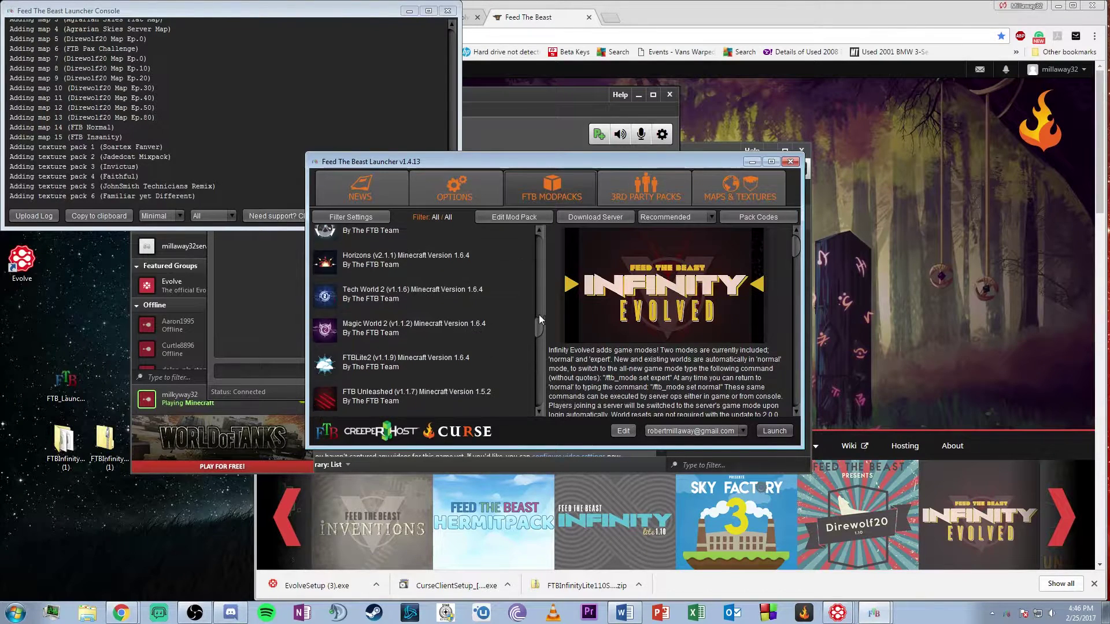
scroll(541, 309, up, 3)
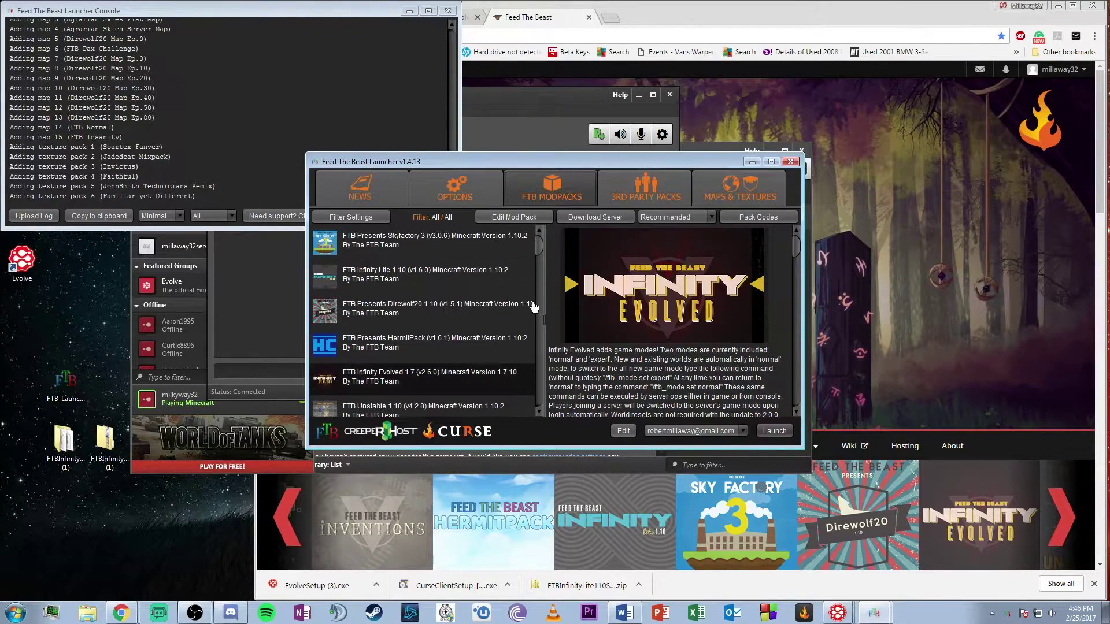
click(373, 277)
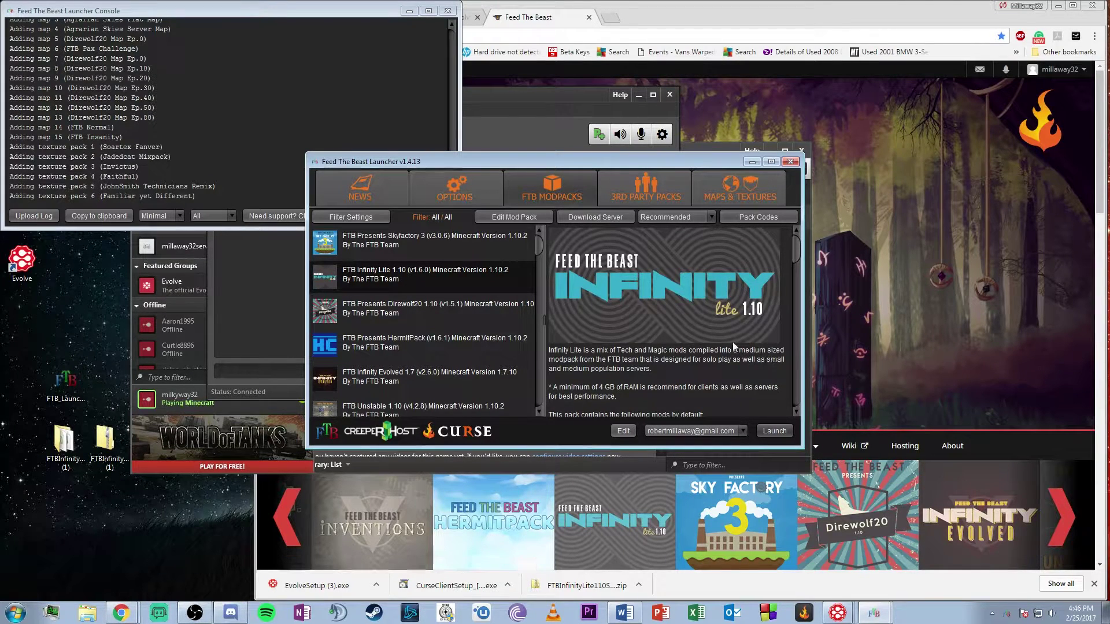
click(790, 162)
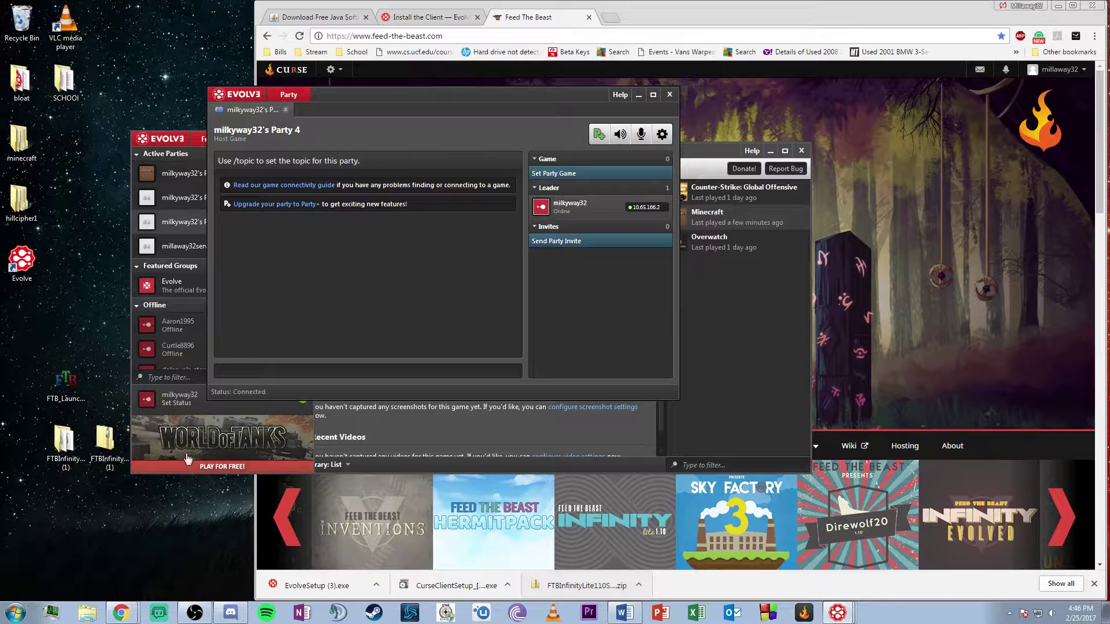
Move the FTBInfinityLite110Server (1) zip and its extracted folder above the FTB launcher on the desktop, and open the folder
drag(106, 442, 108, 325)
right_click(111, 323)
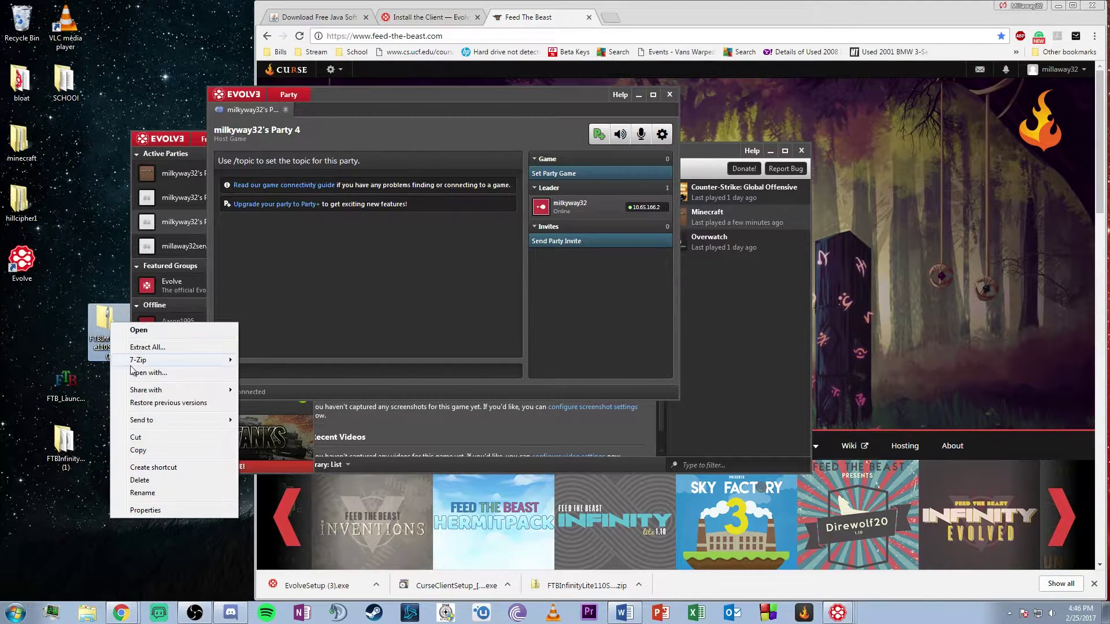
click(153, 468)
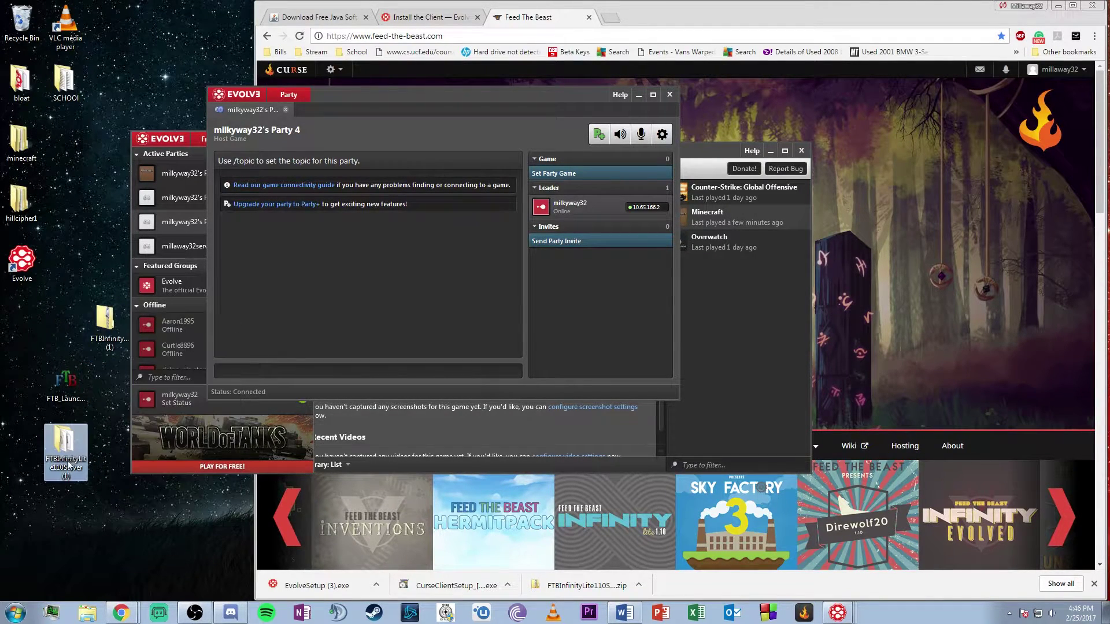
drag(68, 459, 72, 340)
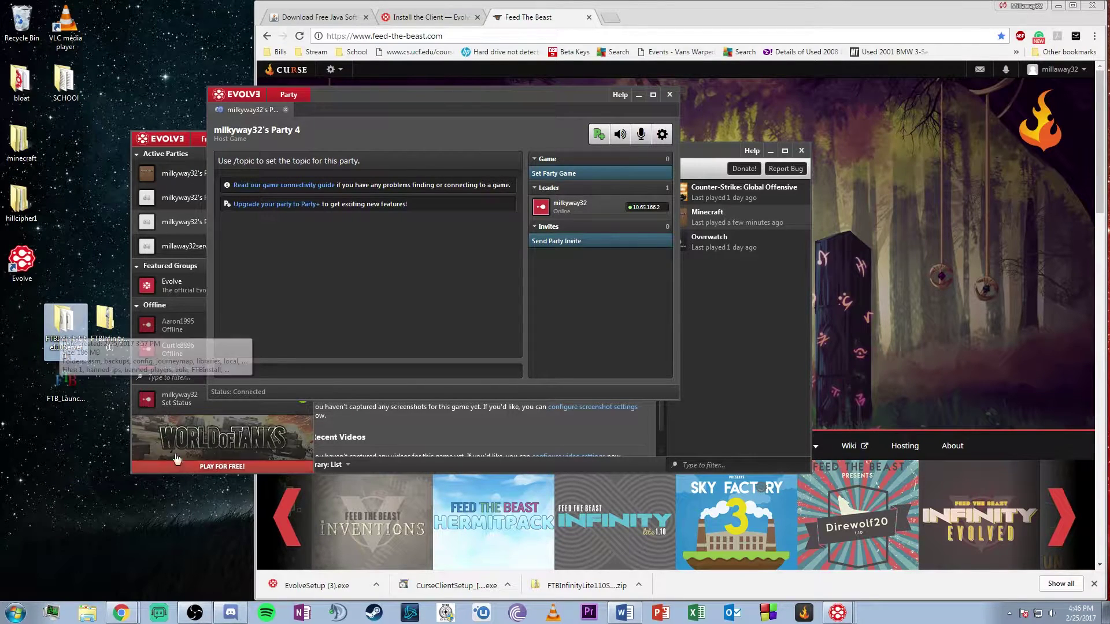
double_click(67, 323)
Request the Curse client download from the Feed The Beast site, and run the downloaded CurseClientSetup_[plugin-Minecraft] (3).exe
click(699, 9)
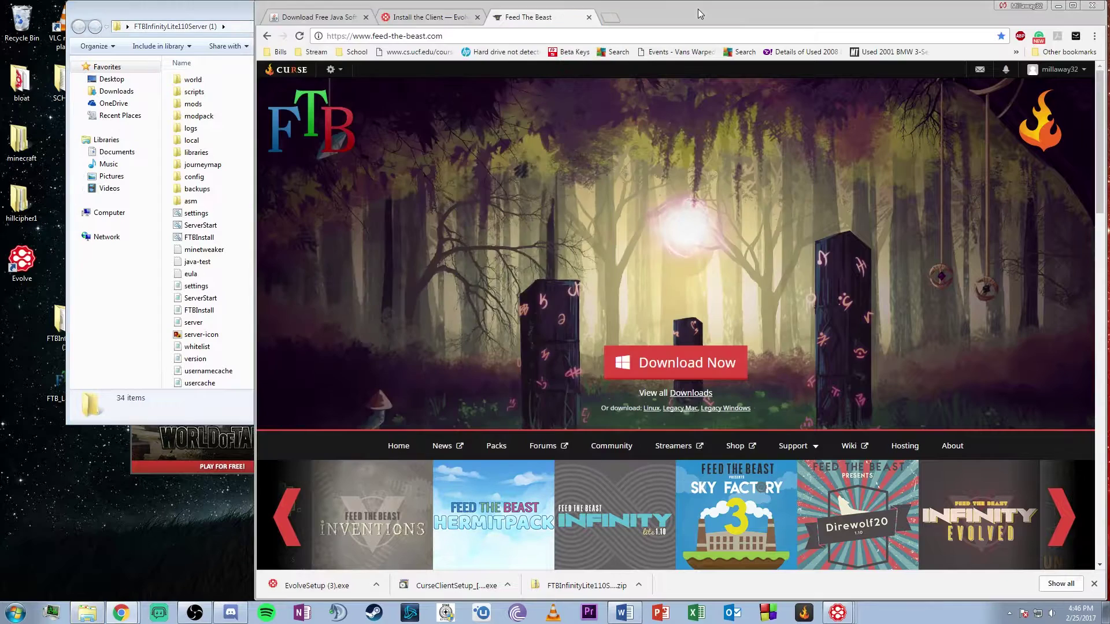
click(675, 364)
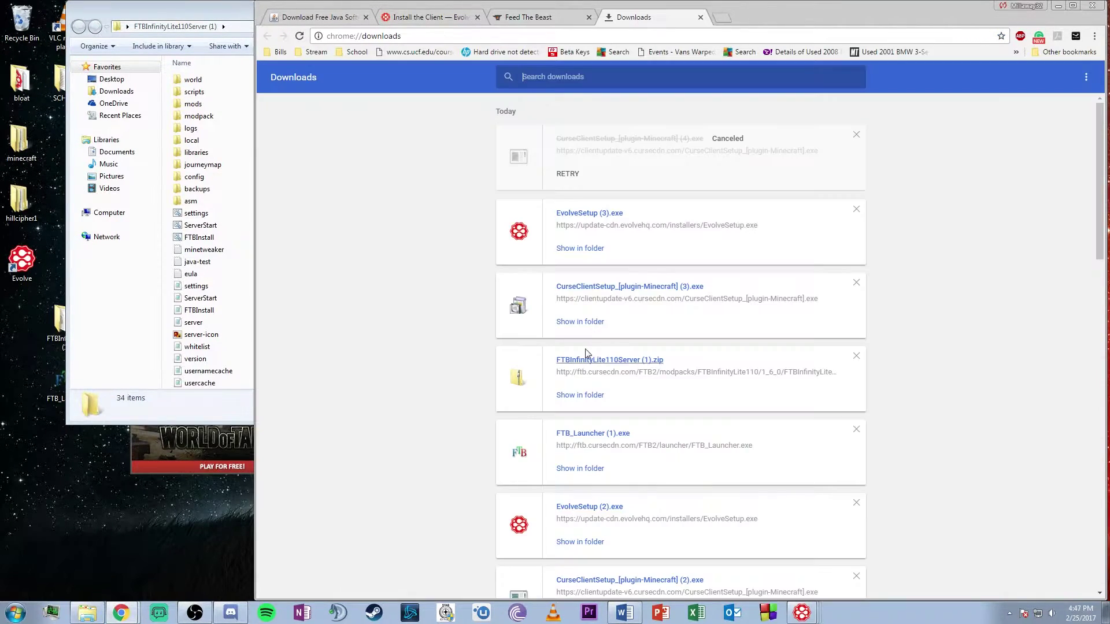
click(604, 288)
click(581, 318)
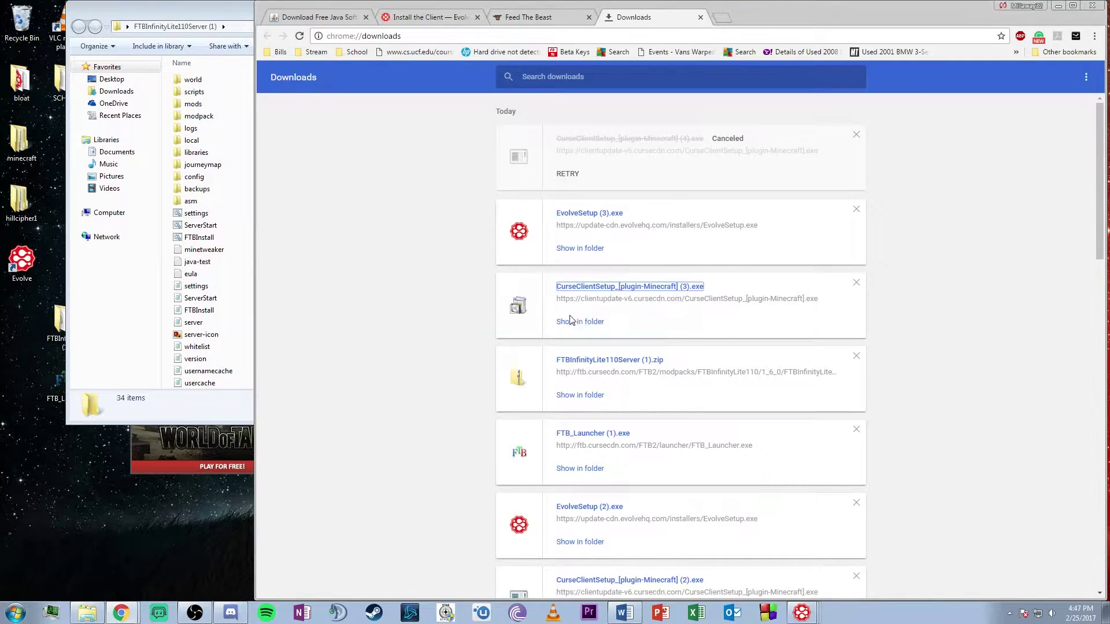
click(536, 320)
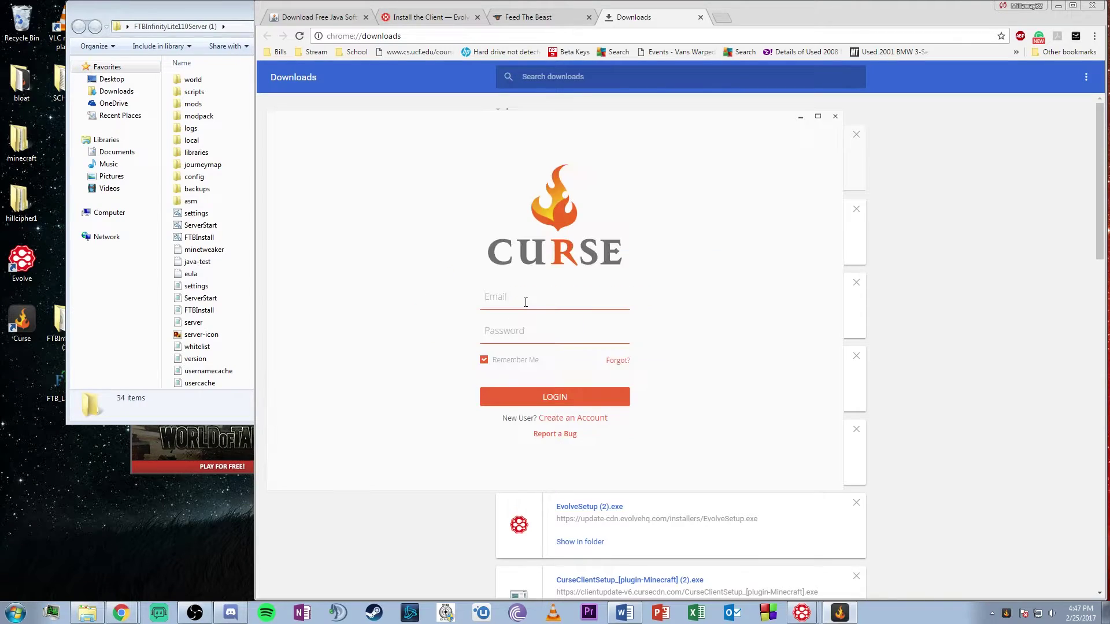
Log in to the Curse client with the account email and password, and browse the FTB modpacks for Minecraft
text(r)
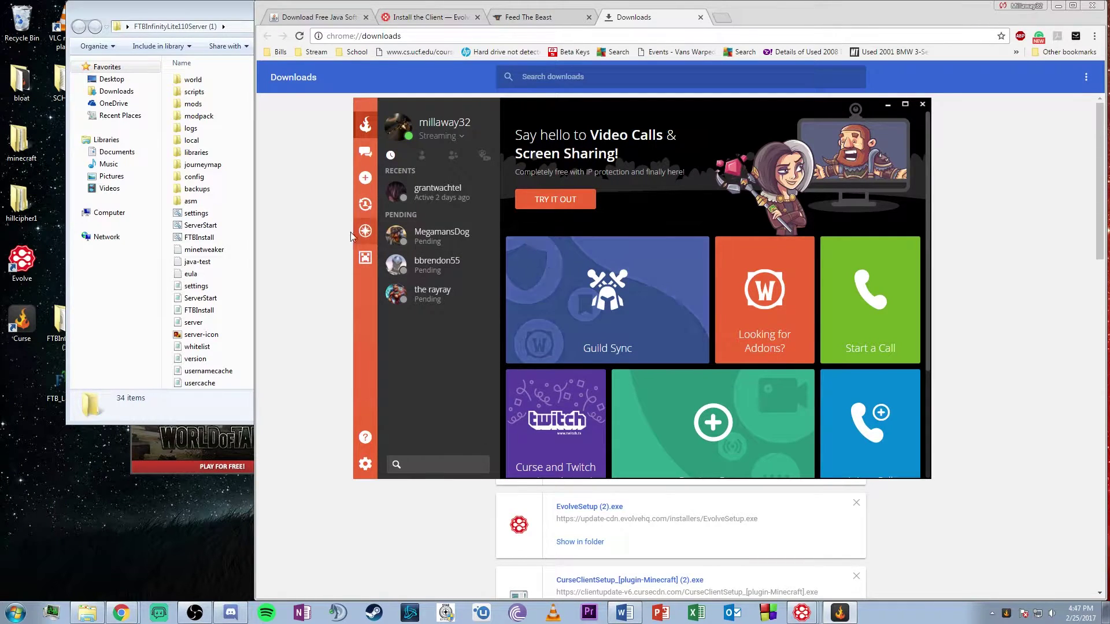
click(365, 259)
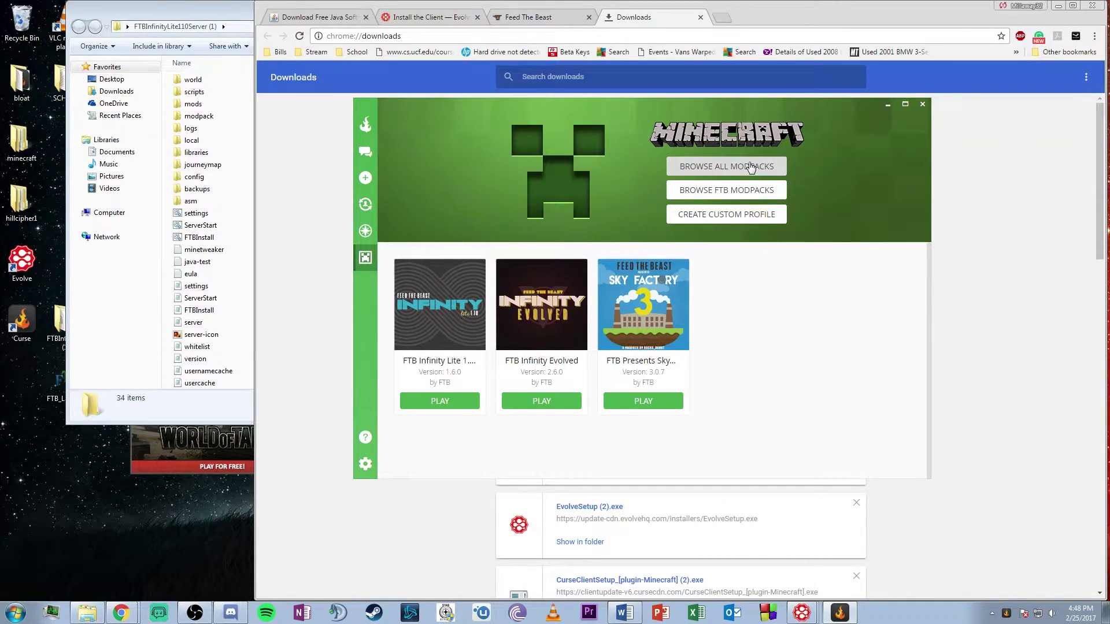
click(734, 195)
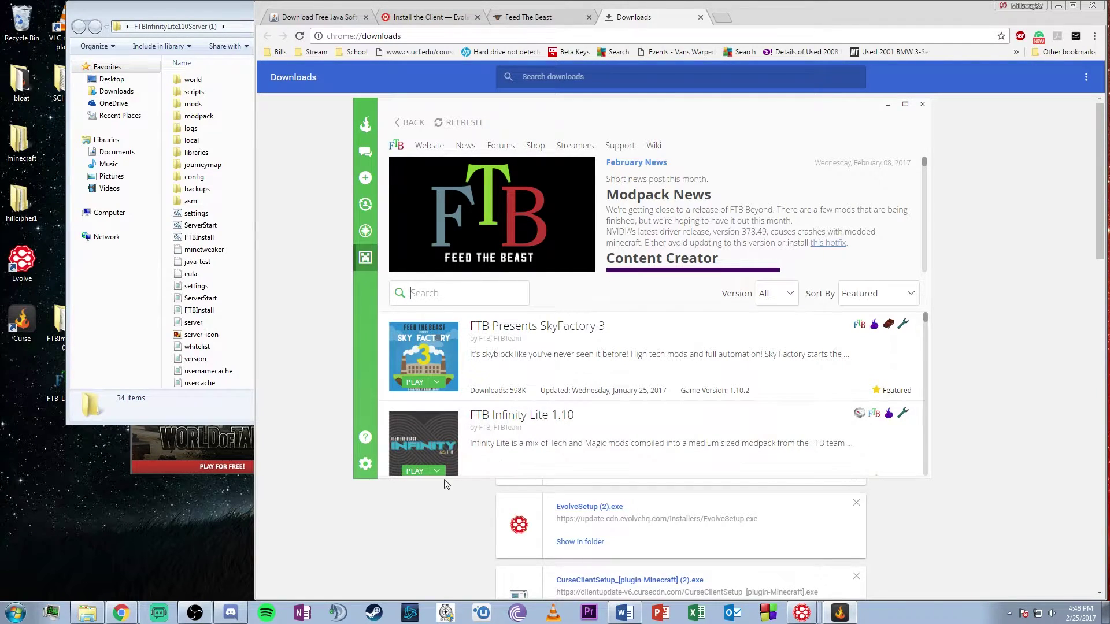
Launch the installed FTB Infinity Lite 1.10 modpack from the Curse client's Minecraft page, and start the game from the Minecraft Launcher
click(436, 471)
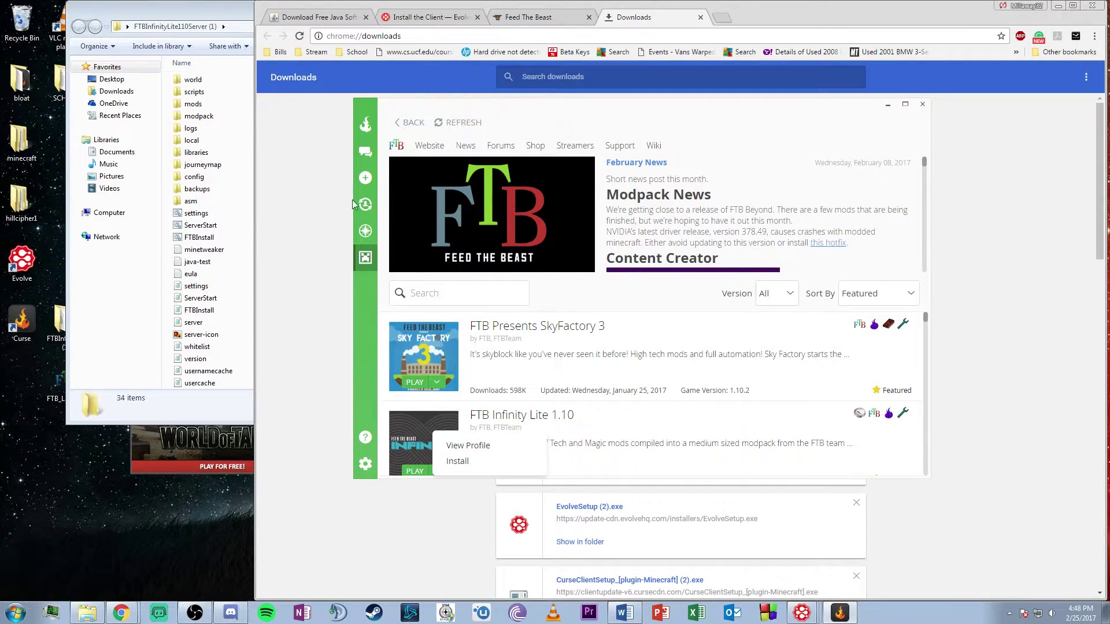
click(366, 257)
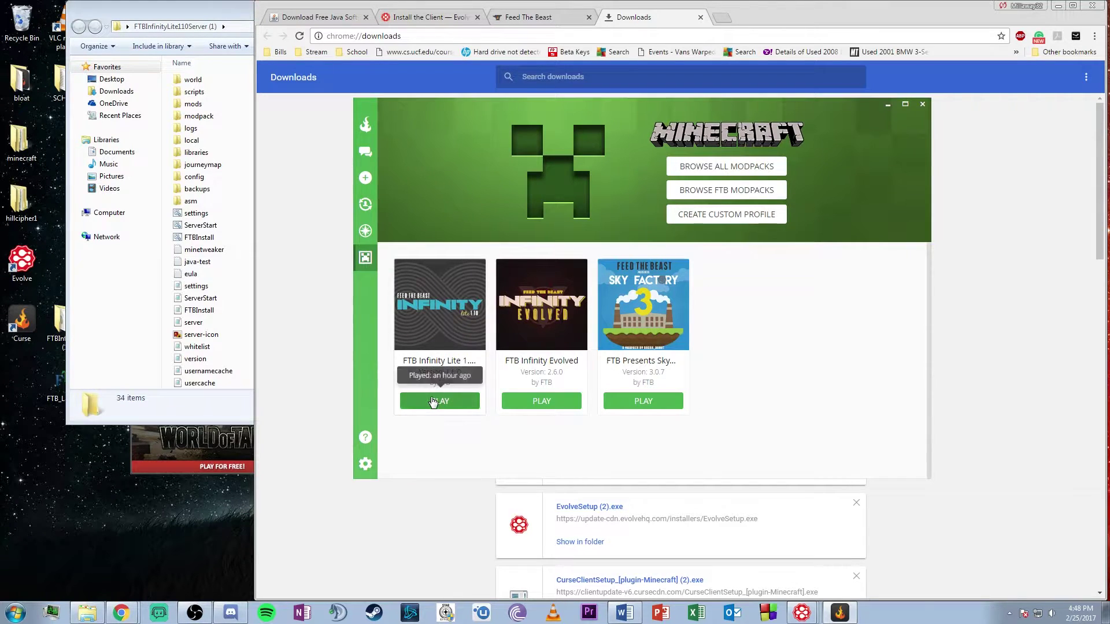
click(433, 401)
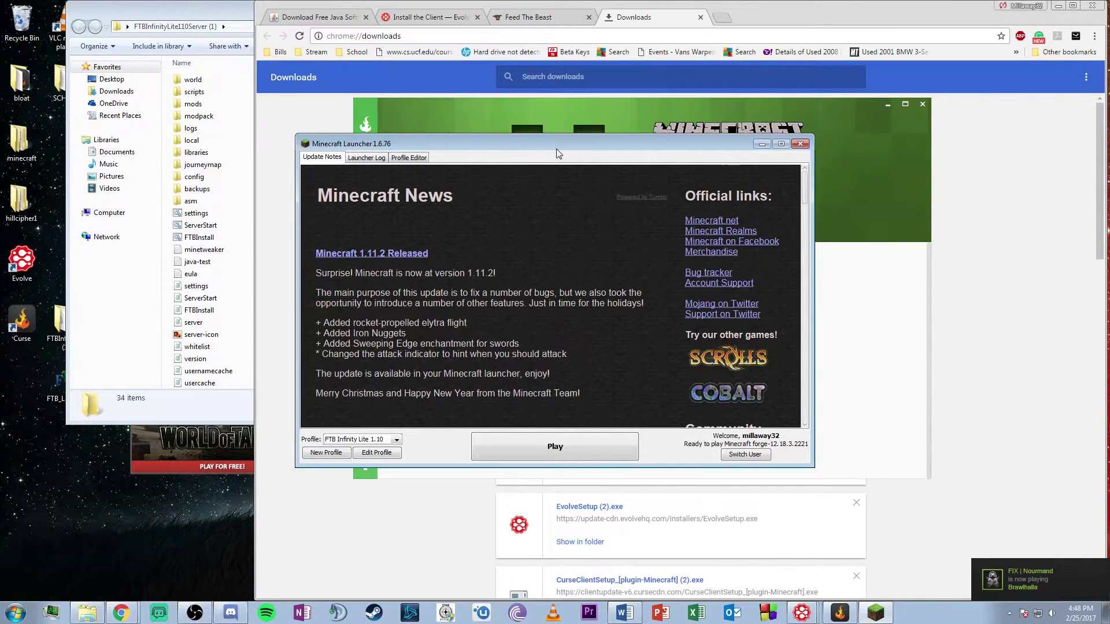
click(550, 449)
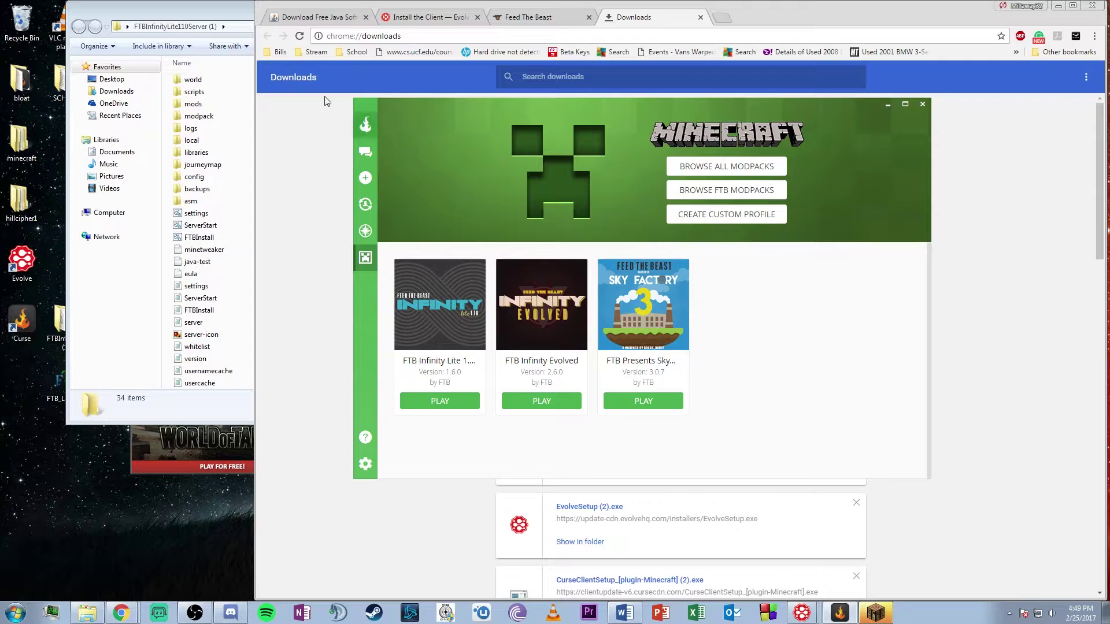
Open the eula text file in the FTBInfinityLite110Server (1) folder, check its eula setting, and close the file
click(206, 13)
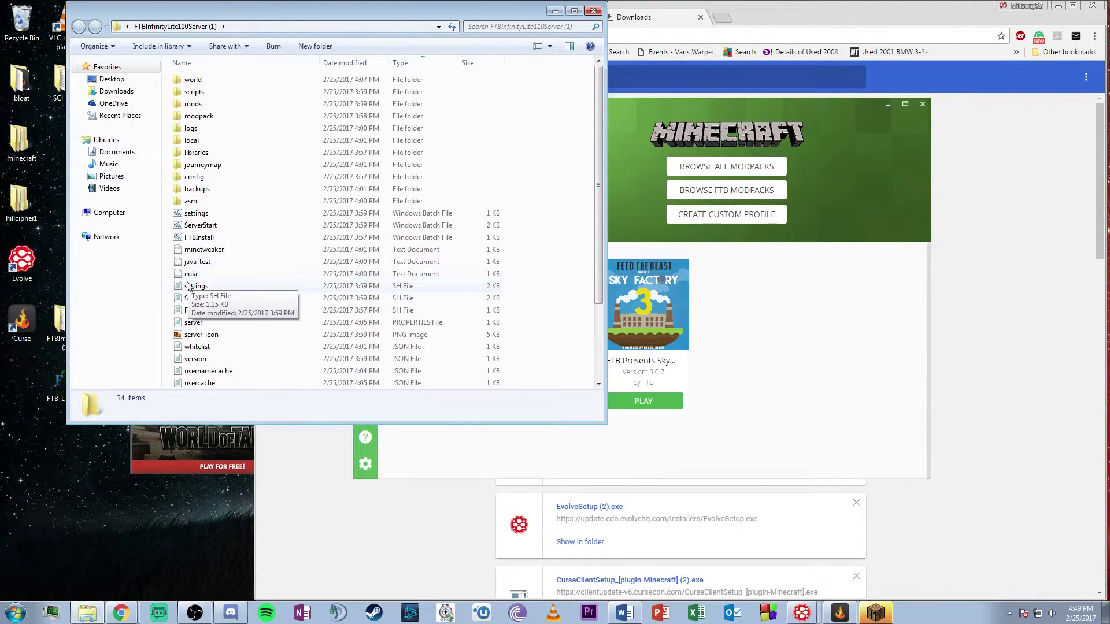
click(370, 279)
double_click(370, 278)
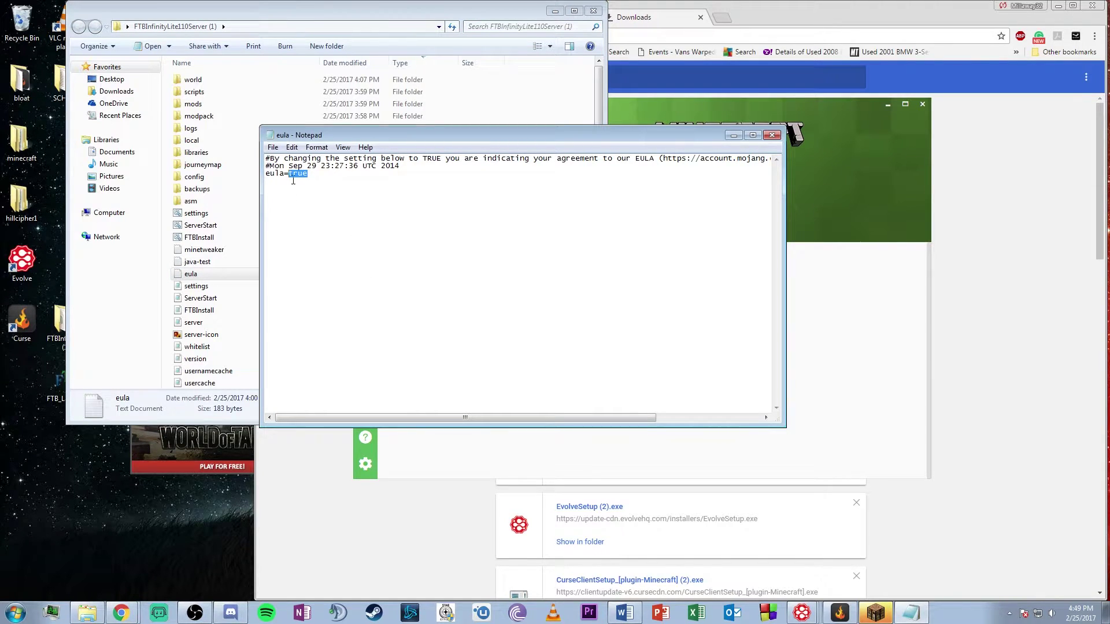
click(774, 138)
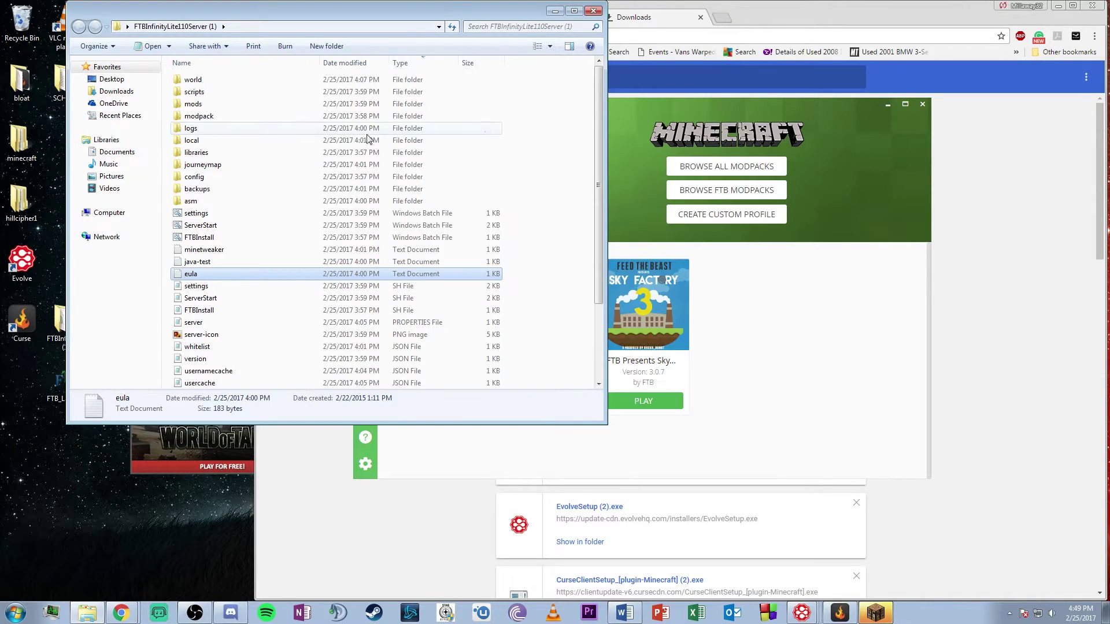
Run the ServerStart batch file from the server folder, and move its console window to the desktop's upper-left corner
double_click(251, 227)
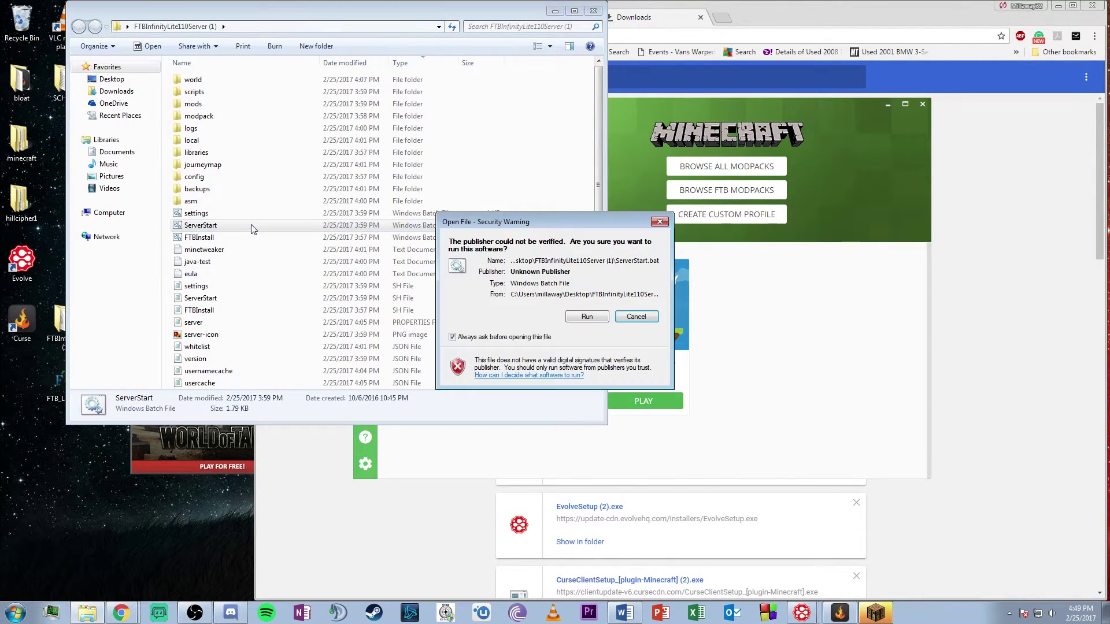
click(587, 317)
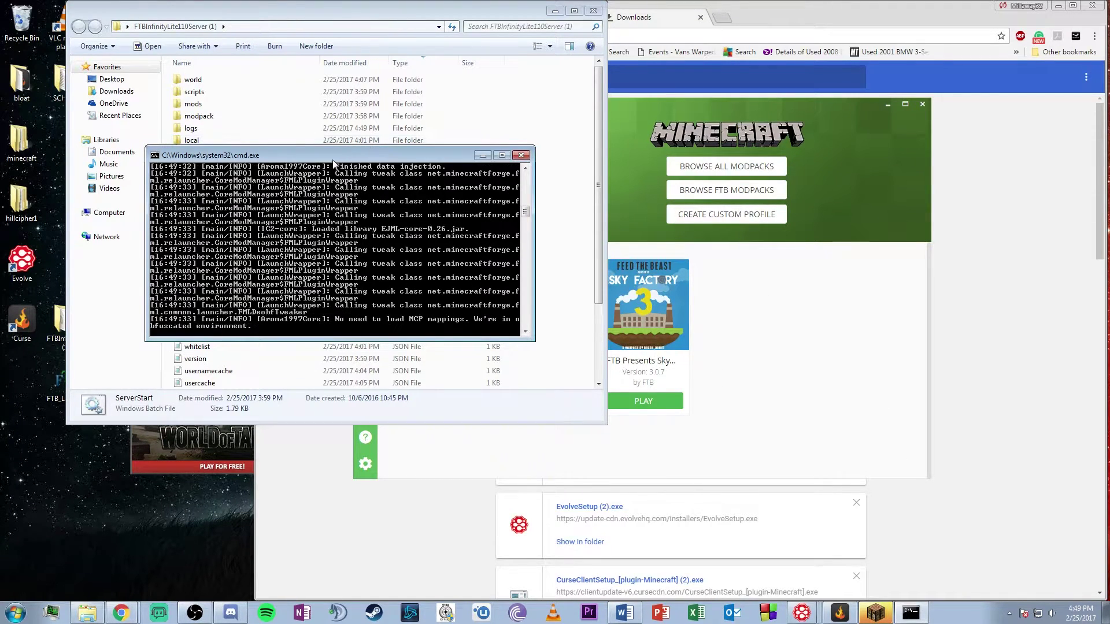
drag(385, 155, 261, 51)
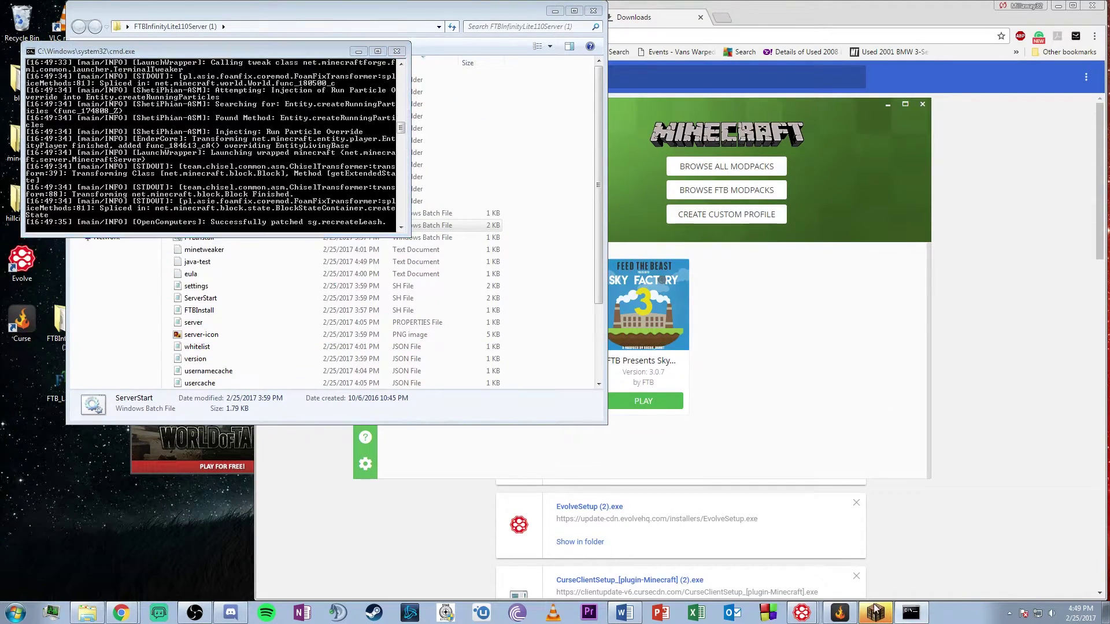
Bring the Minecraft 1.10.2 game window to the front and place it beside the server console
click(881, 616)
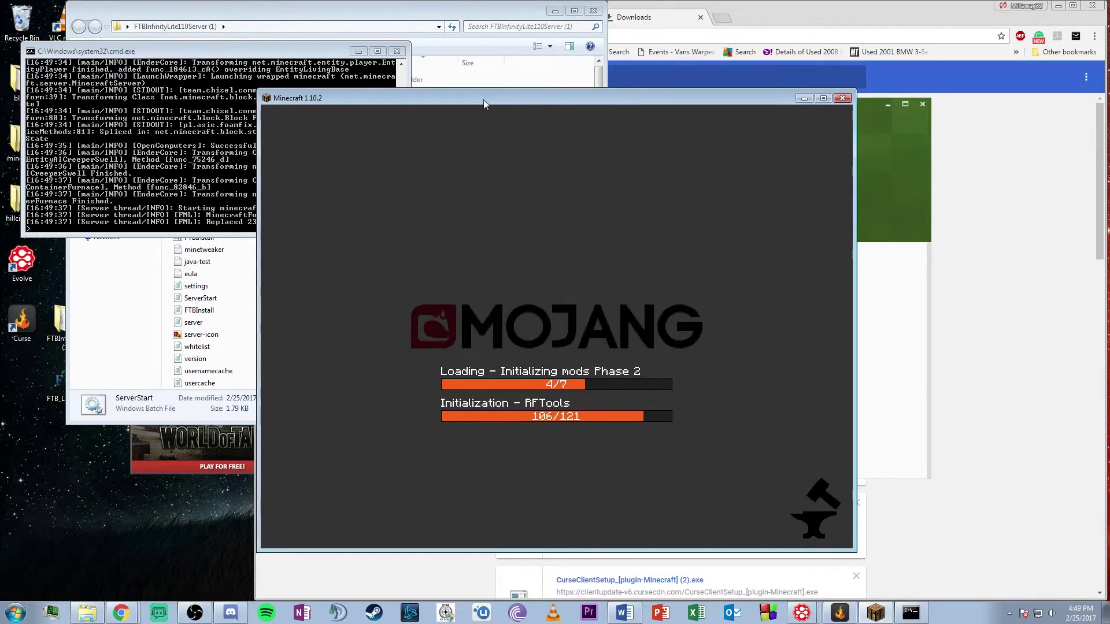
drag(483, 99, 539, 79)
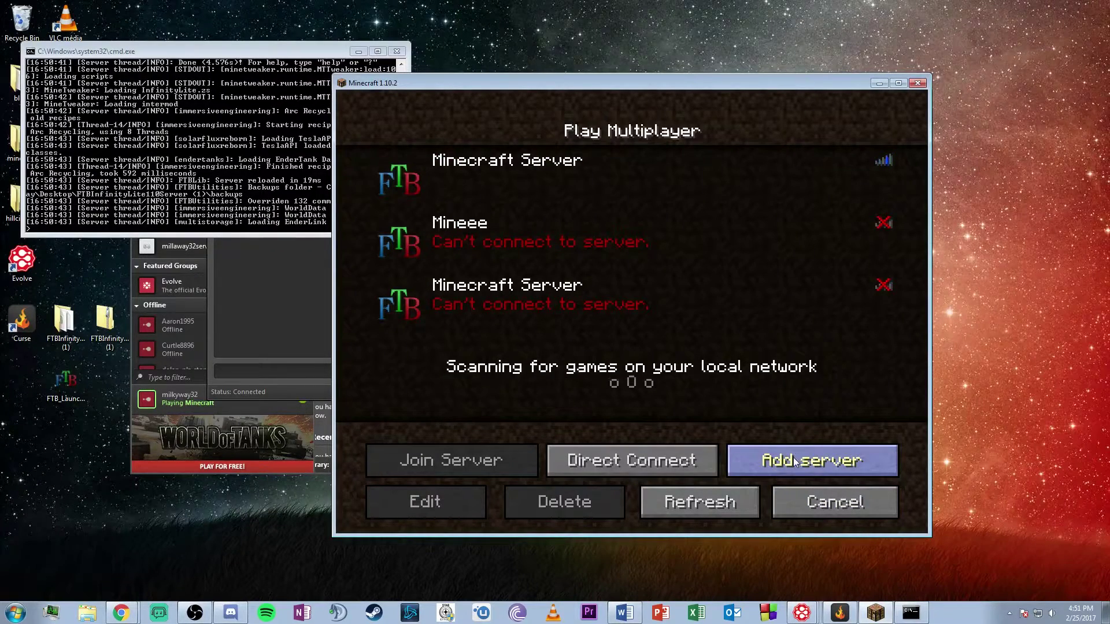
drag(468, 79, 474, 71)
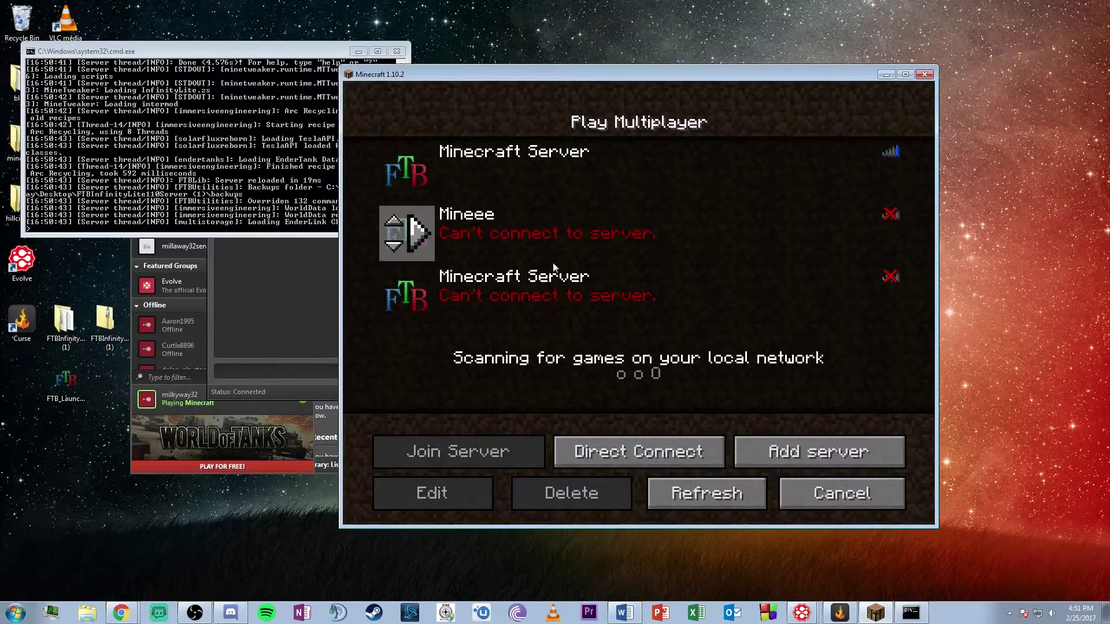
Add a multiplayer server named Minecraft test, using the party leader's IP address 10.65.166.2 copied from Evolve as the server address
click(844, 450)
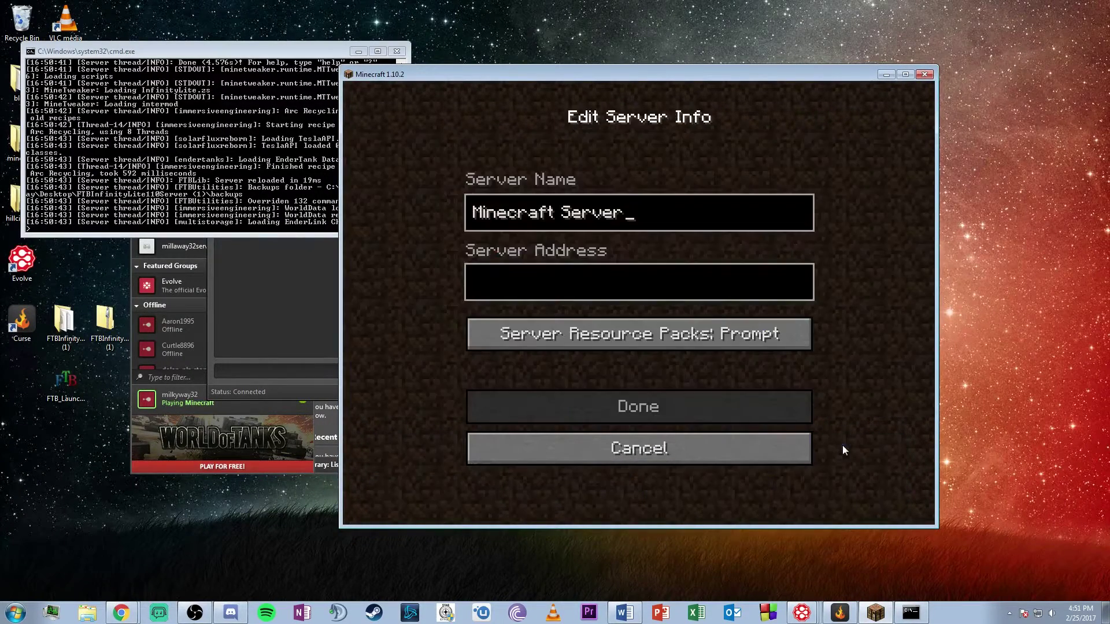
click(273, 328)
right_click(648, 207)
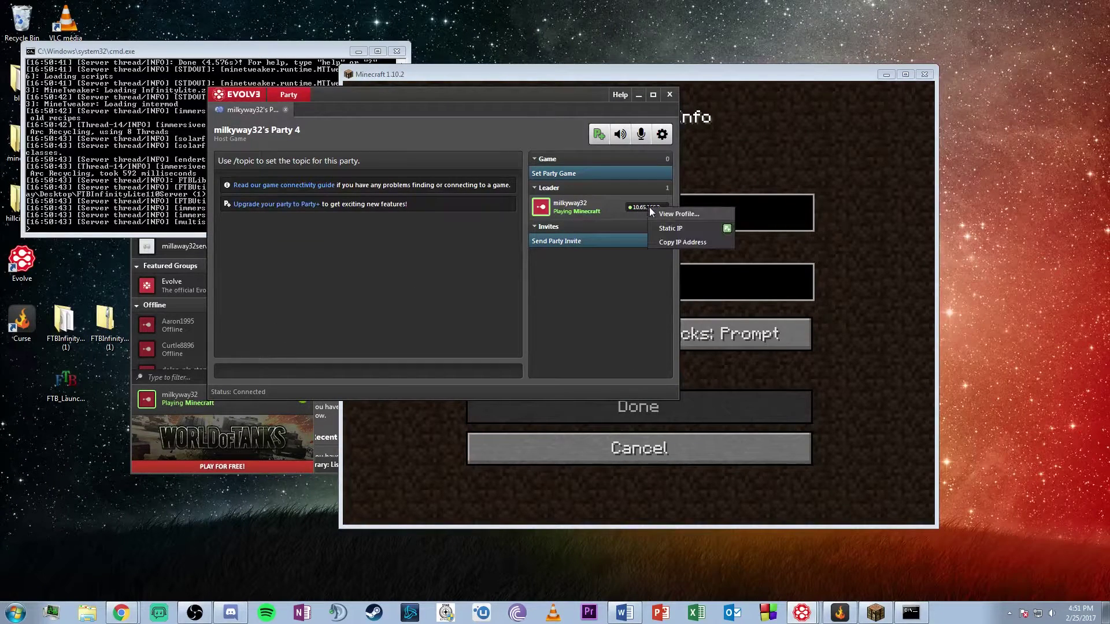
click(686, 244)
click(719, 276)
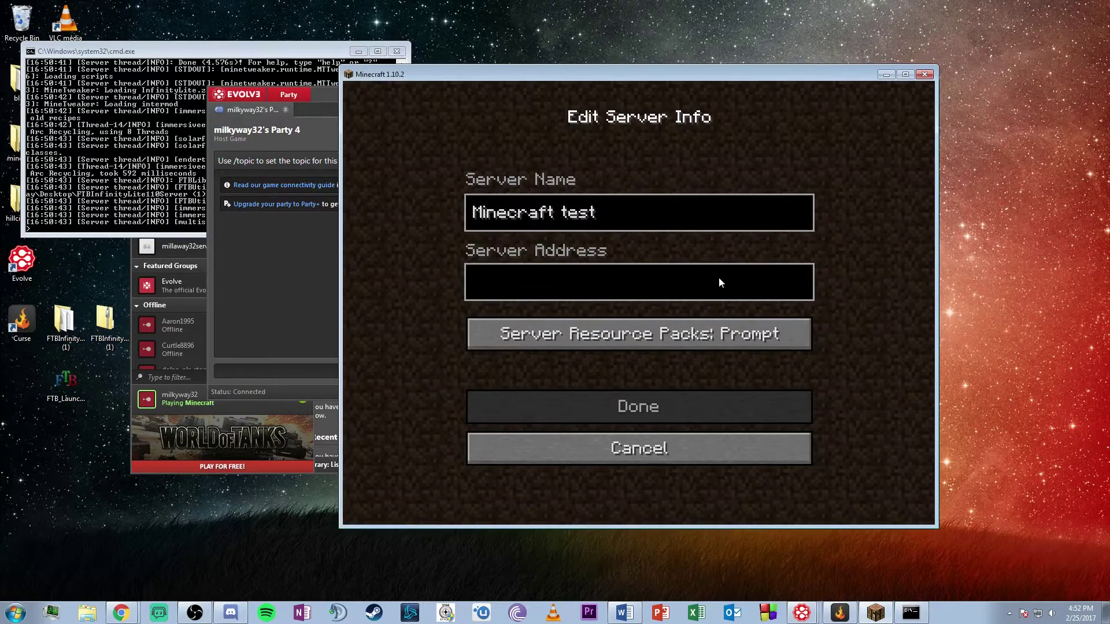
text(10.65.166.2)
click(650, 409)
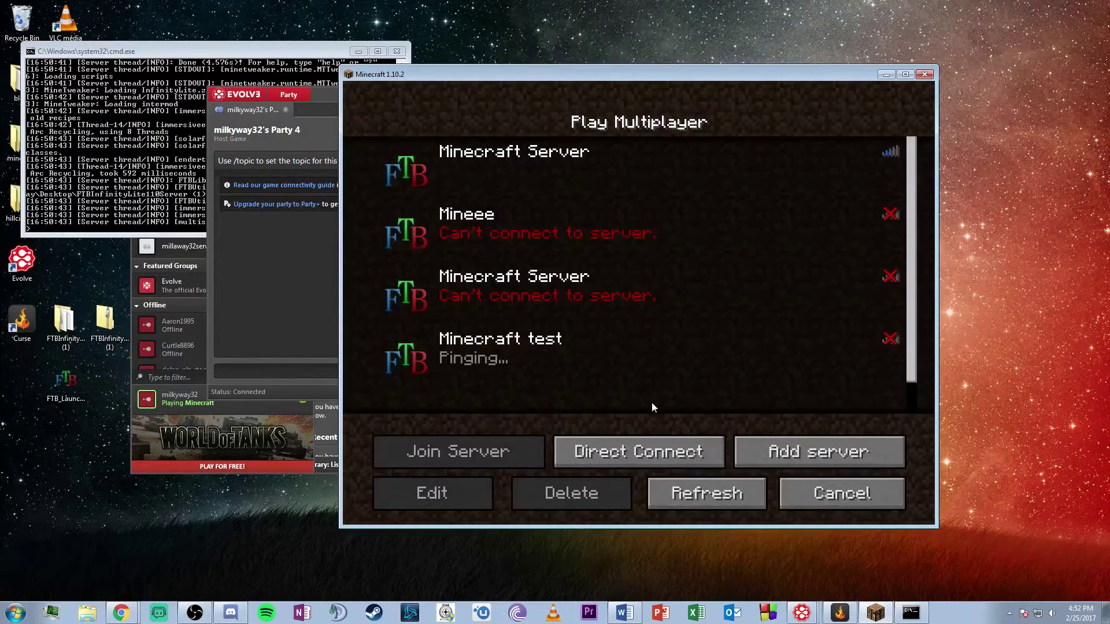
Join the Minecraft test server from the multiplayer server list
scroll(619, 340, down, 2)
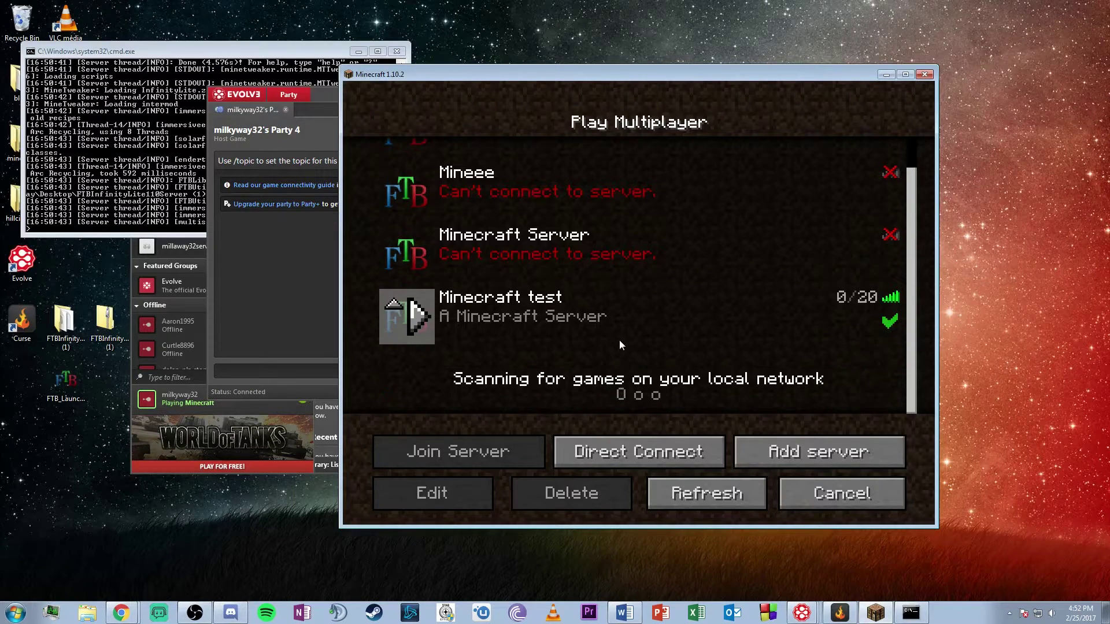
click(636, 339)
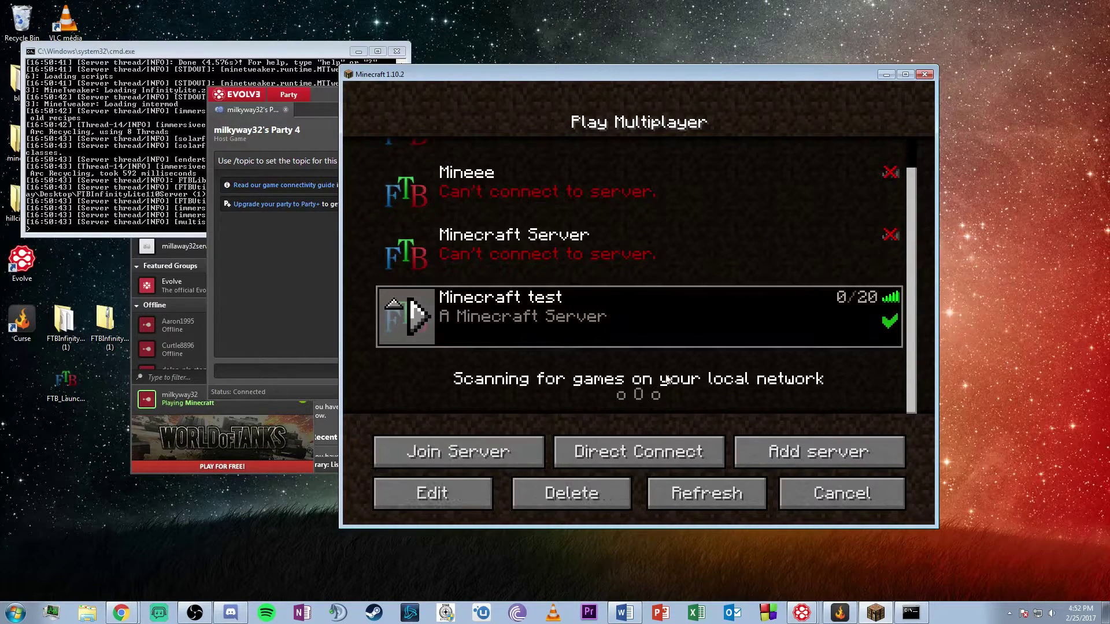
click(478, 457)
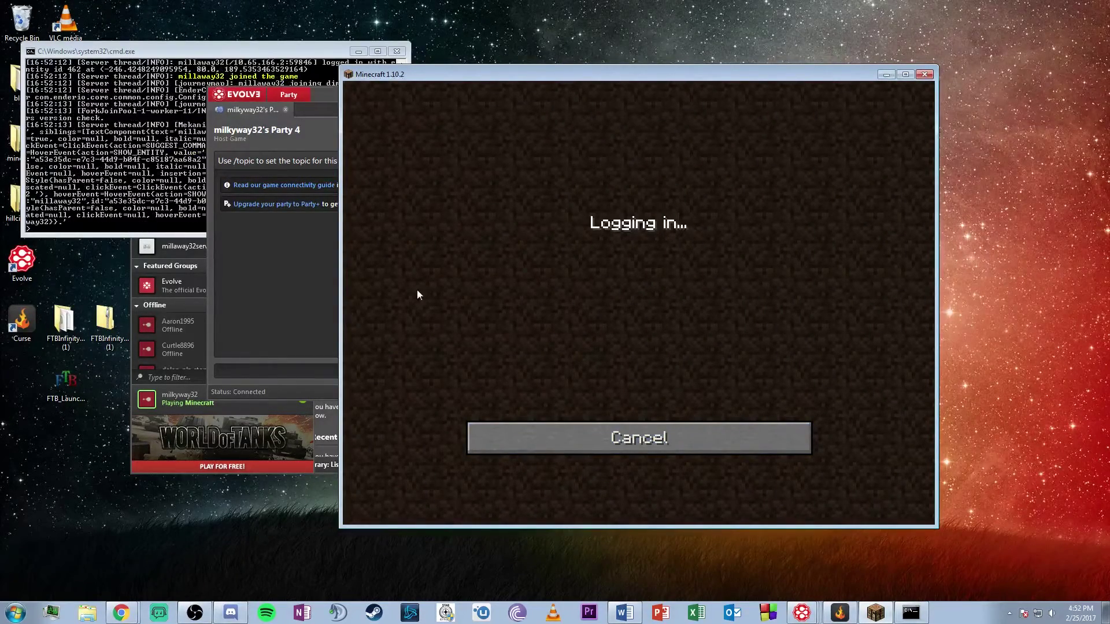
Check the server console for the player's join entry, and return to the game to walk around on the treetops
click(199, 72)
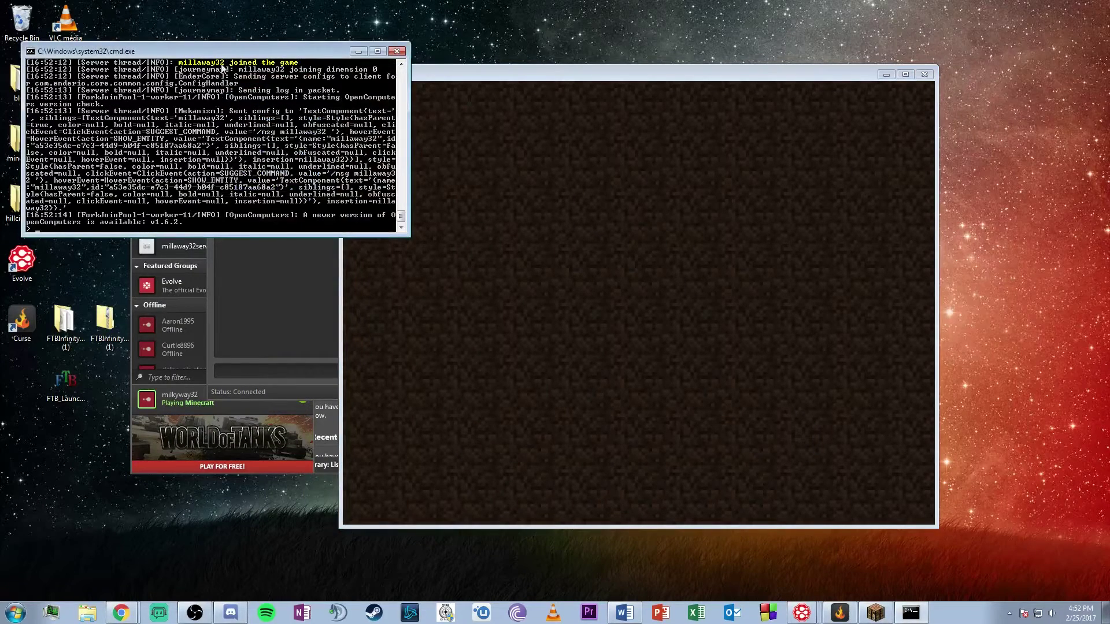
click(554, 391)
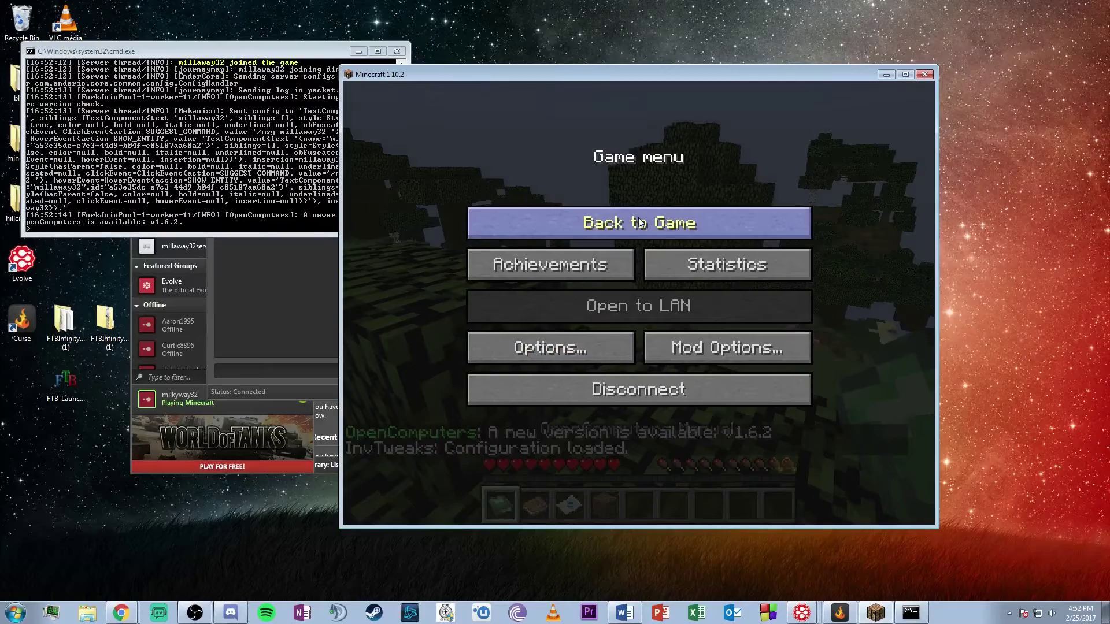
click(641, 222)
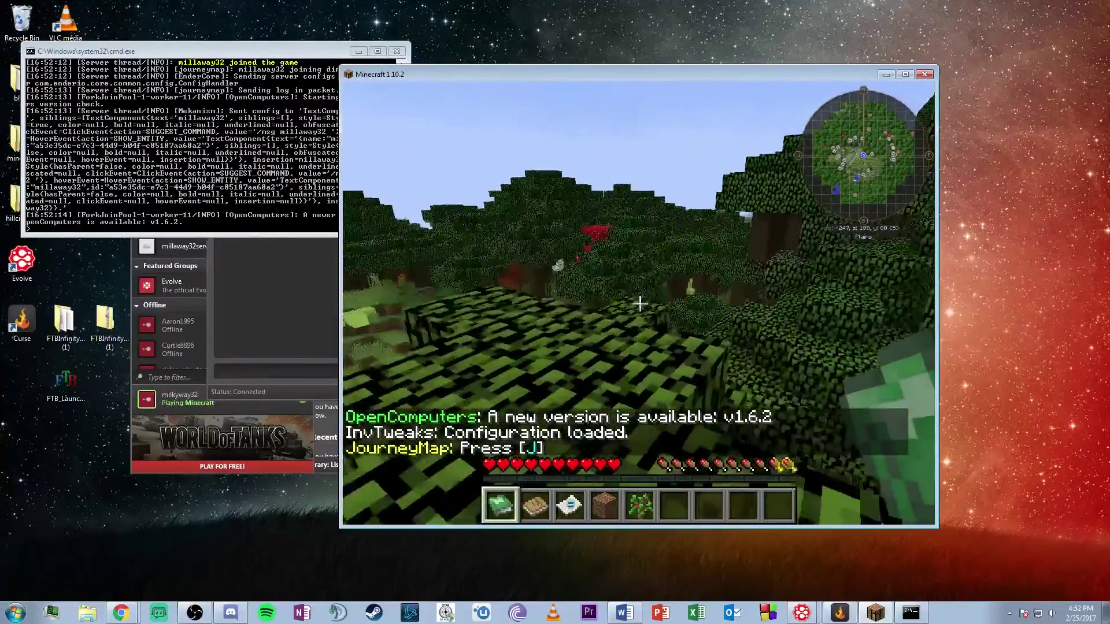
key(w)
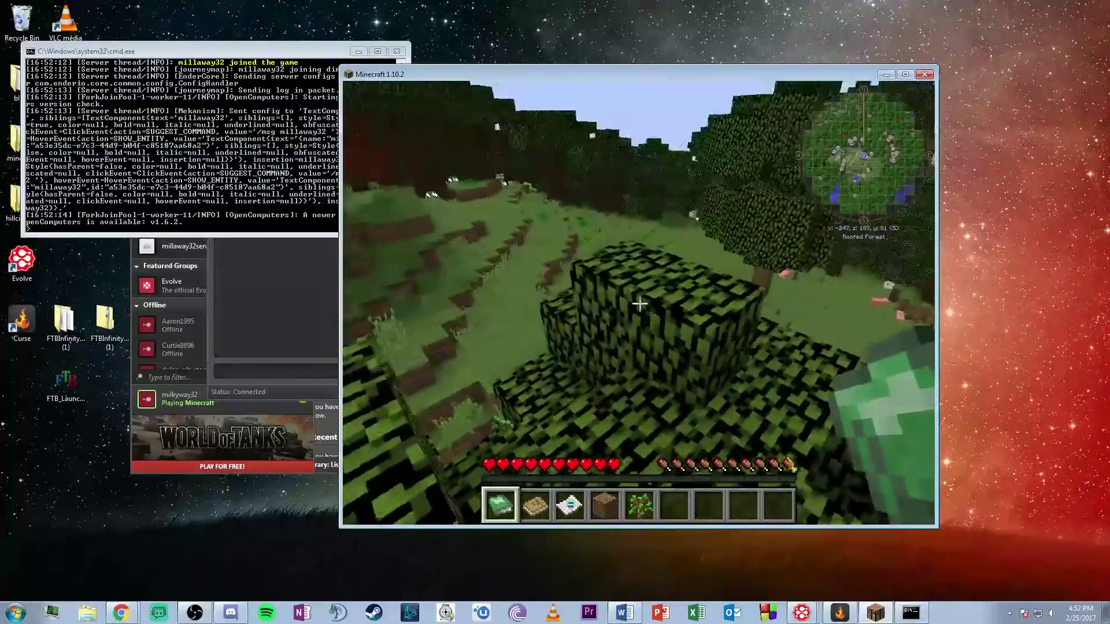
key(s)
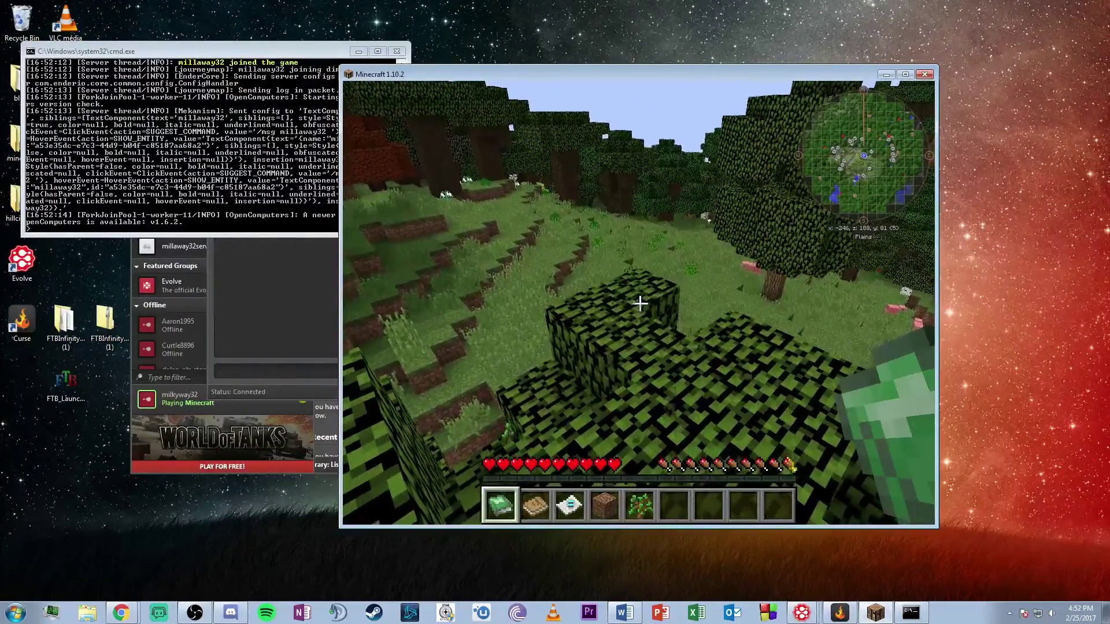